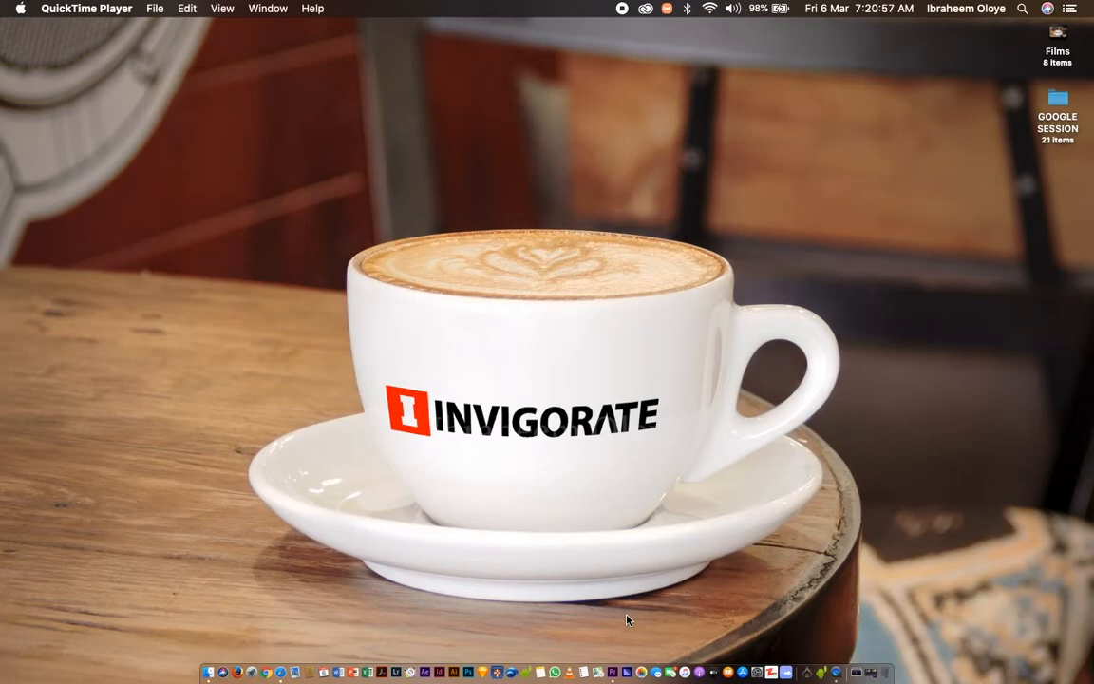
# Switch to Premiere Pro and import DSC_4960.MOV from the STAY ALIVE RUSHES folder into the project.
pyautogui.click(616, 656)
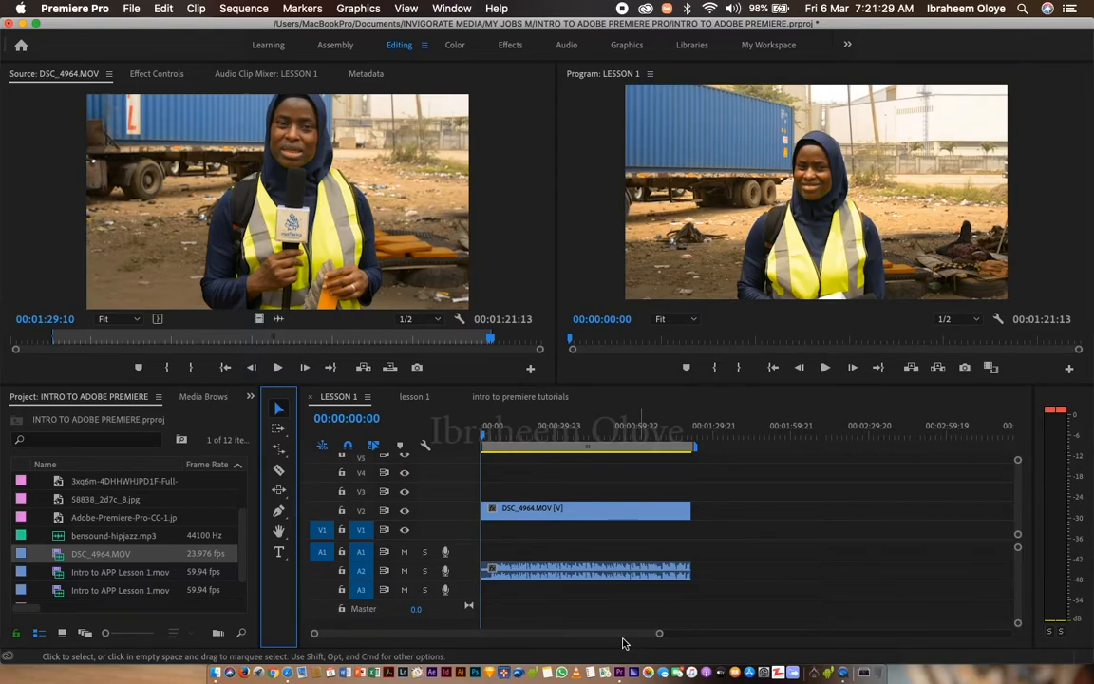
pyautogui.click(245, 546)
pyautogui.scroll(-2, 245, 546)
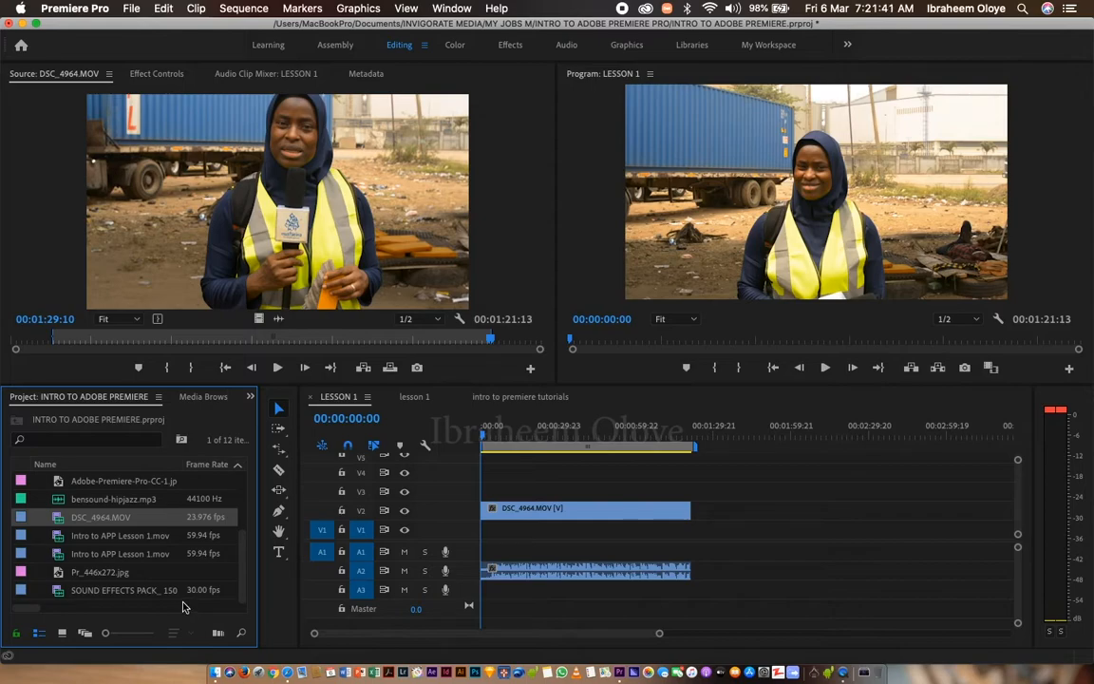
pyautogui.click(184, 607)
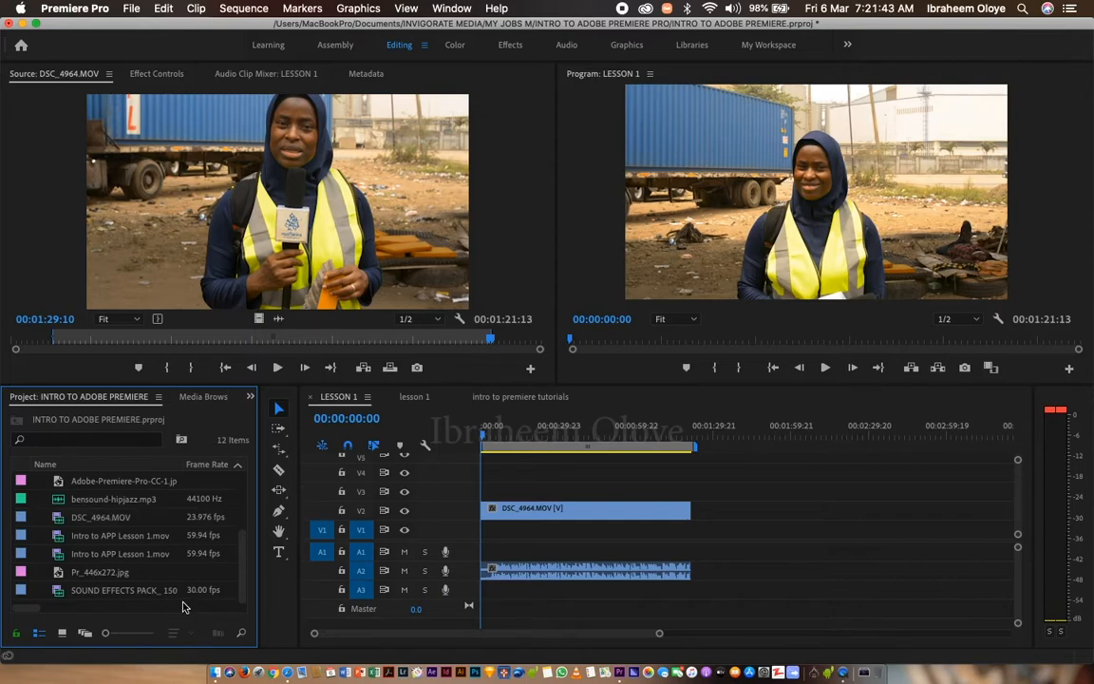
pyautogui.doubleClick(184, 609)
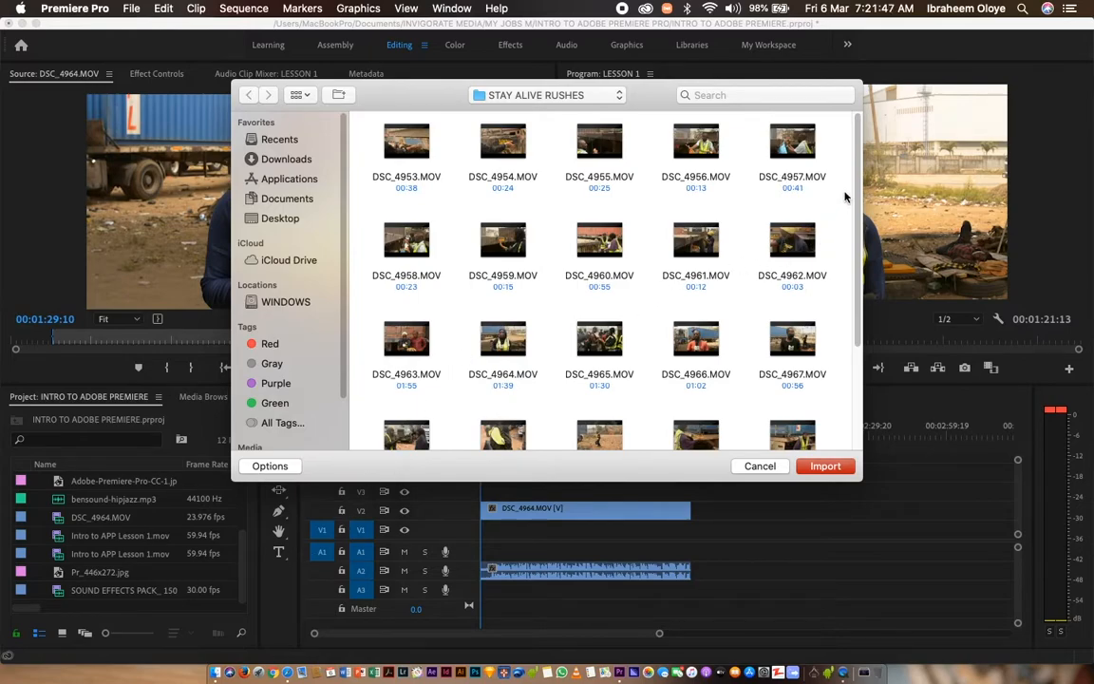
pyautogui.scroll(-1, 854, 195)
pyautogui.moveTo(712, 233)
pyautogui.click(617, 226)
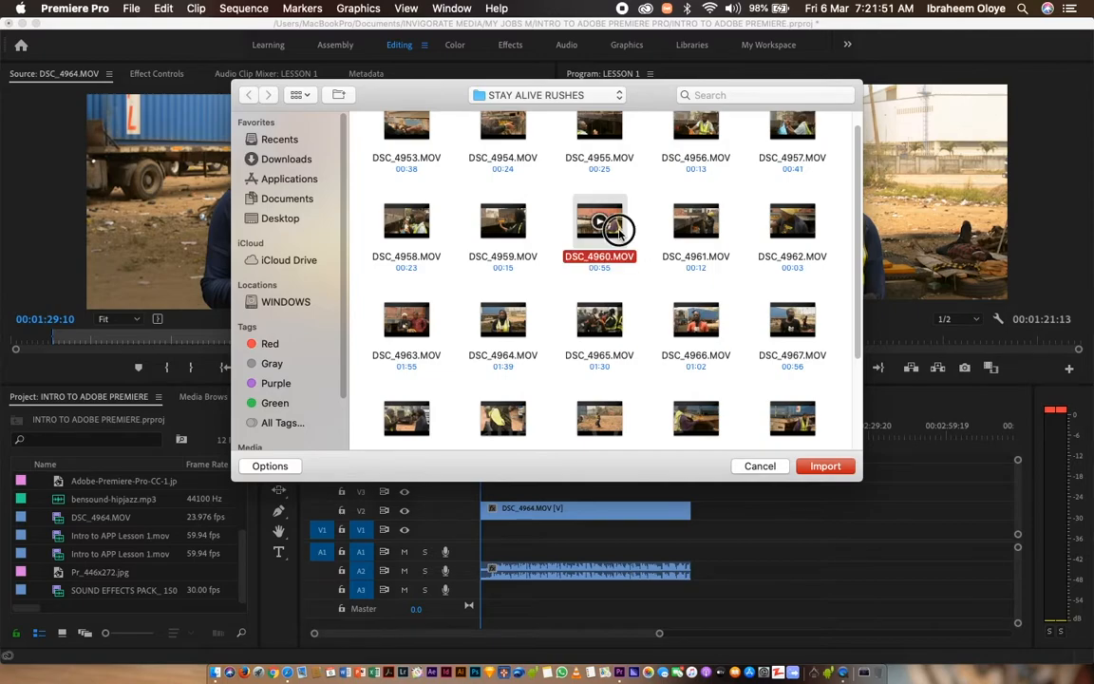
pyautogui.click(825, 467)
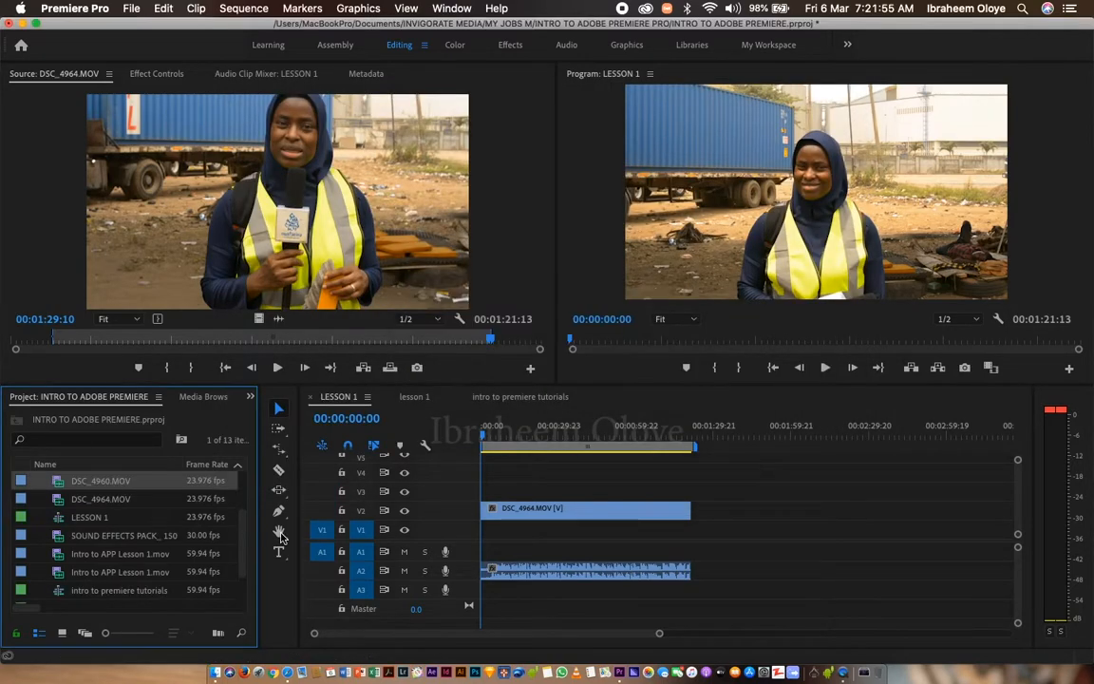
# Add DSC_4960.MOV on track V3 after the DSC_4964.MOV clip and move the playhead to 00:01:03:22.
pyautogui.click(75, 483)
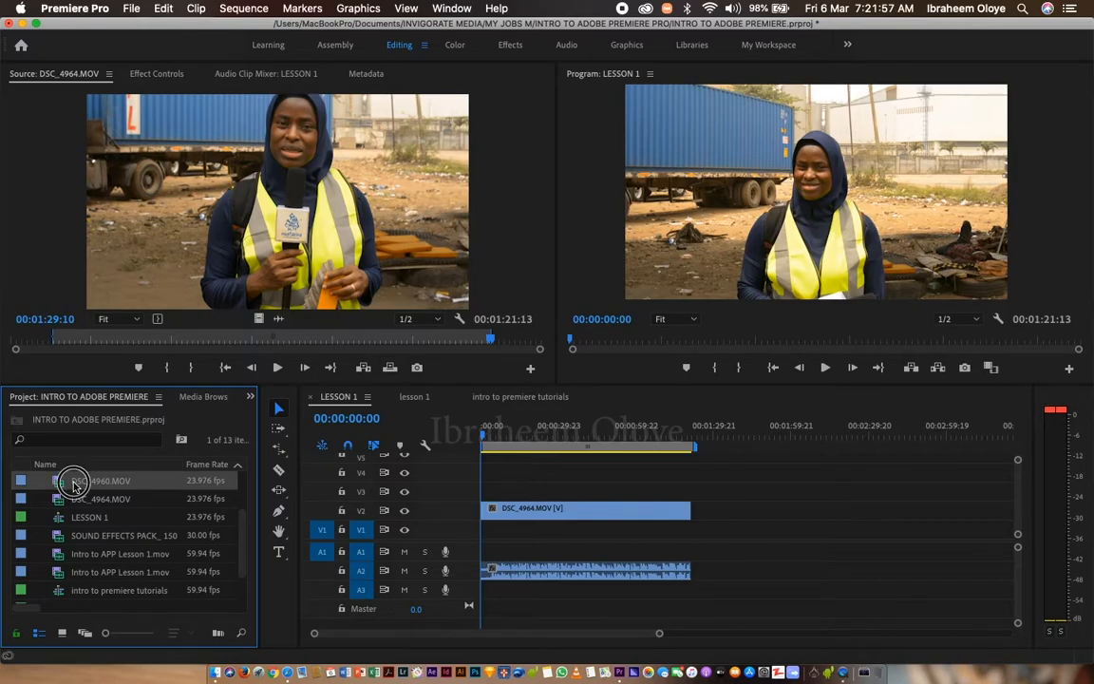
pyautogui.moveTo(75, 484); pyautogui.dragTo(703, 506)
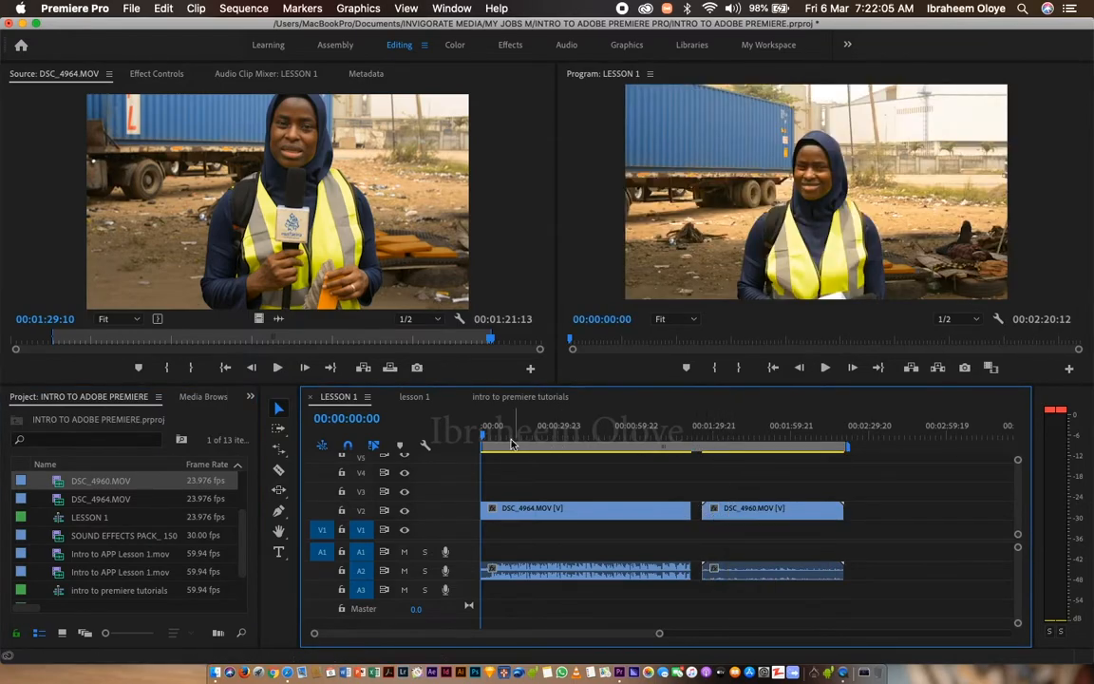
pyautogui.click(482, 435)
pyautogui.moveTo(483, 435); pyautogui.dragTo(646, 450)
pyautogui.moveTo(737, 509); pyautogui.dragTo(738, 490)
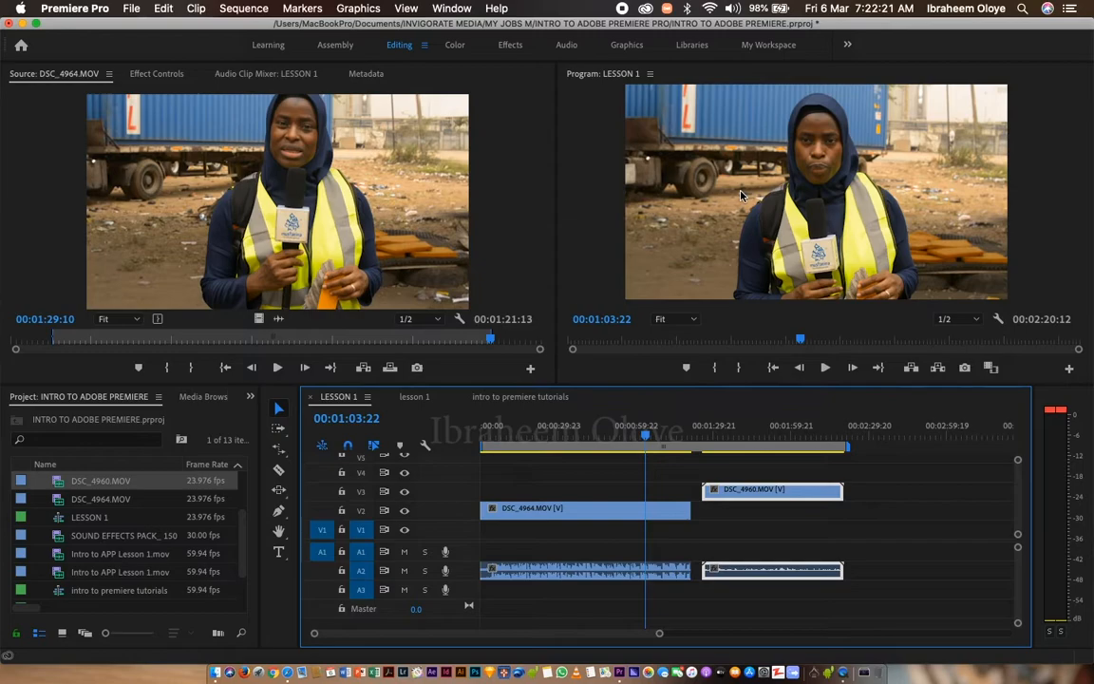
# Set the edit tool groups to the Ripple Edit Tool and the Slip Tool, ending with the Selection Tool active.
pyautogui.click(75, 481)
pyautogui.click(285, 454)
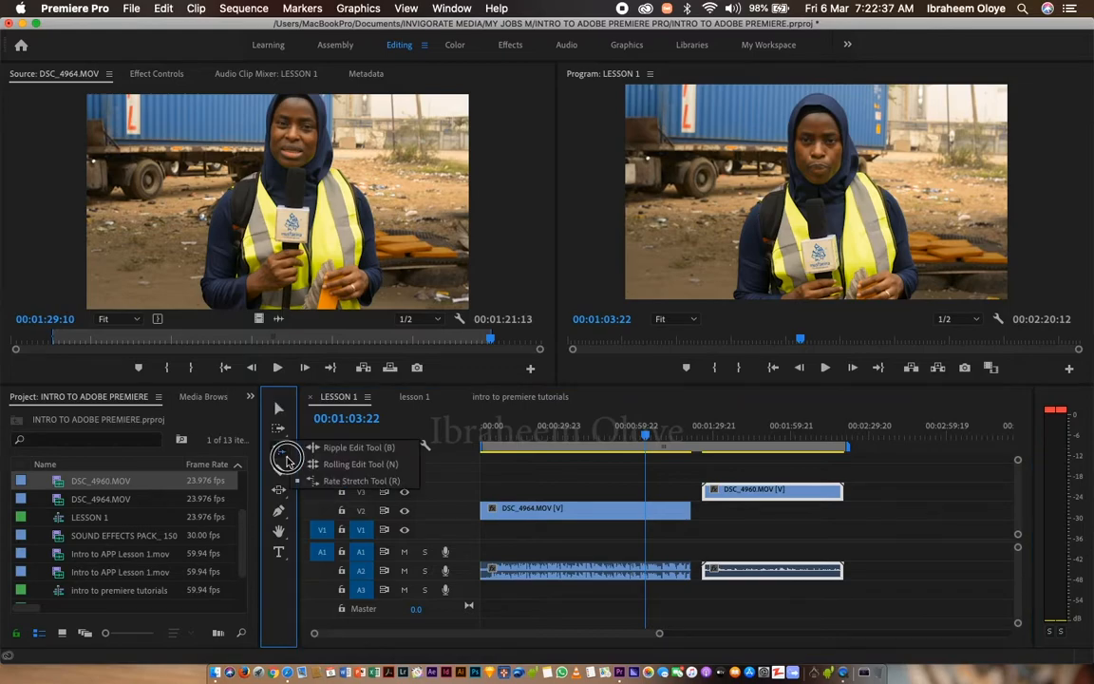
pyautogui.click(310, 446)
pyautogui.click(279, 489)
pyautogui.click(306, 490)
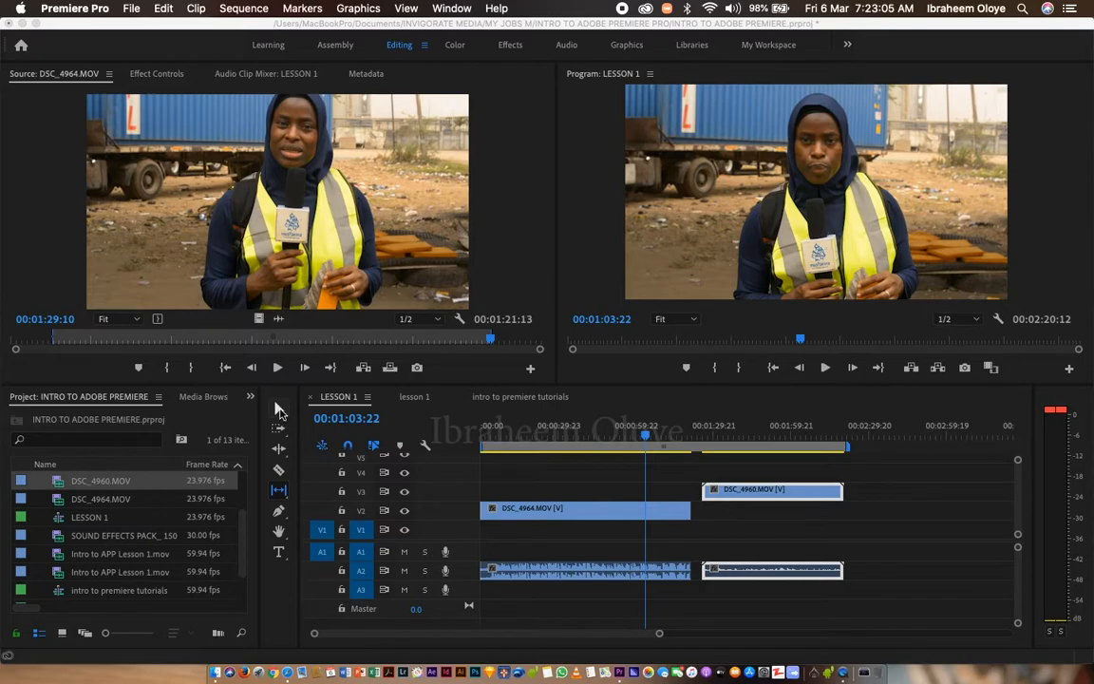
pyautogui.click(280, 411)
pyautogui.click(281, 410)
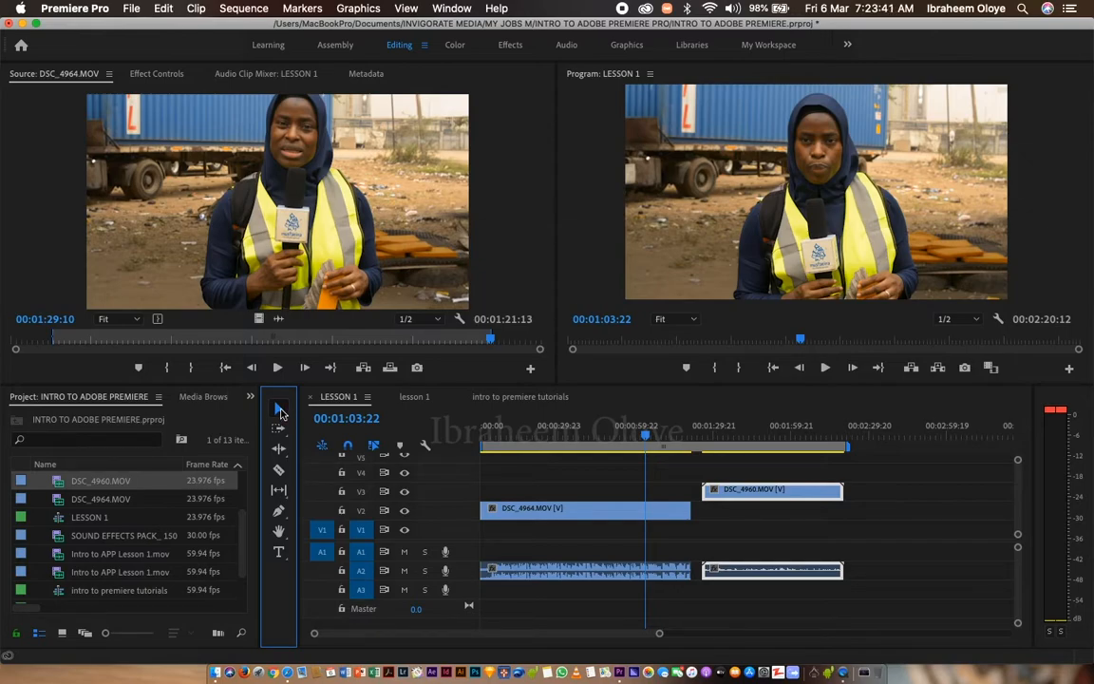
# Move DSC_4960.MOV on track V3 to start at 00:01:40:15 and try trimming its start and end edges.
pyautogui.click(610, 513)
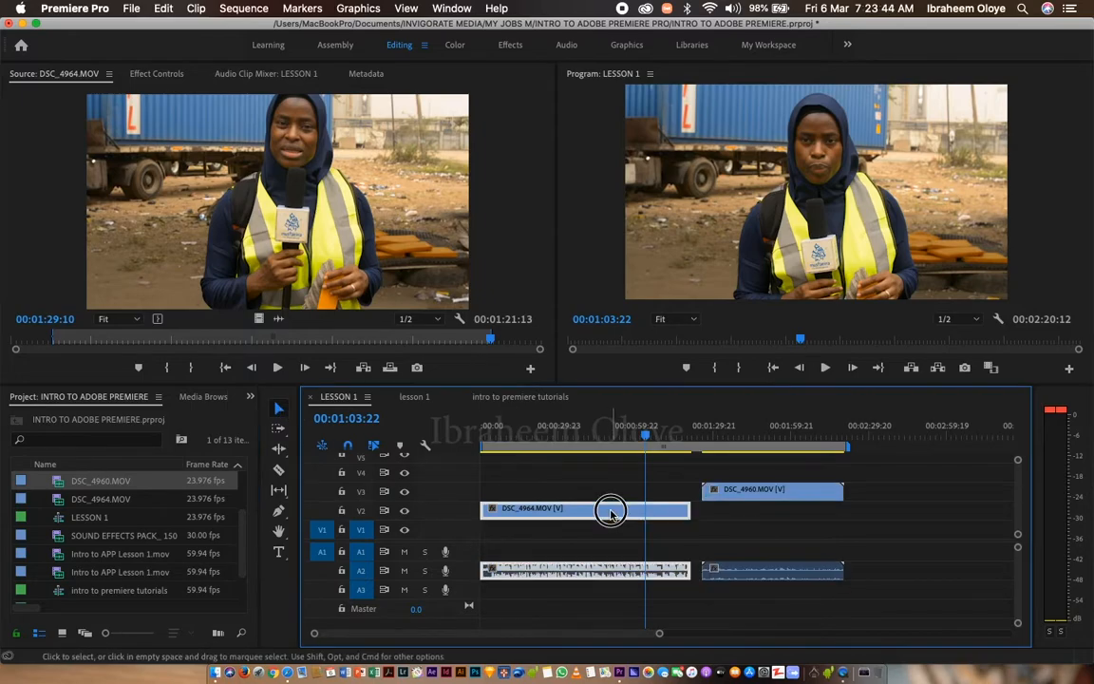
pyautogui.click(751, 576)
pyautogui.moveTo(781, 500); pyautogui.dragTo(808, 497)
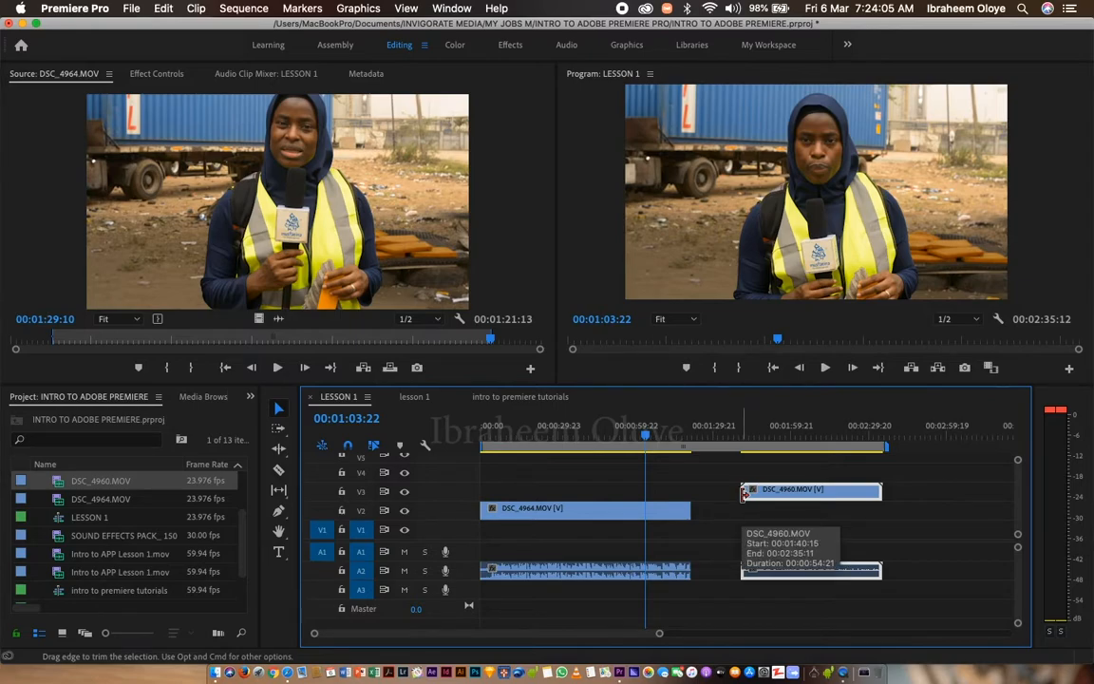
pyautogui.click(742, 493)
pyautogui.moveTo(743, 492)
pyautogui.mouseDown()
pyautogui.moveTo(814, 492)
pyautogui.moveTo(741, 492)
pyautogui.mouseUp()
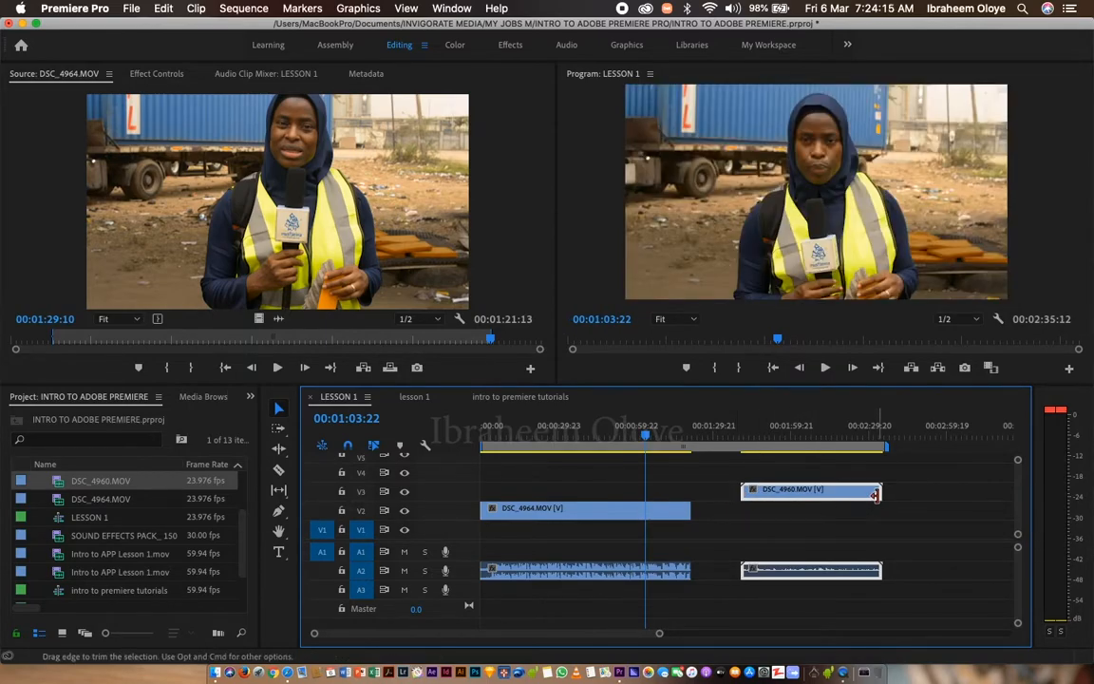
pyautogui.moveTo(878, 493)
pyautogui.mouseDown()
pyautogui.moveTo(830, 493)
pyautogui.moveTo(881, 493)
pyautogui.mouseUp()
# Extend the end of DSC_4964.MOV on track V2 and reposition DSC_4960.MOV shortly after it on V3.
pyautogui.moveTo(690, 510); pyautogui.dragTo(717, 509)
pyautogui.moveTo(789, 491); pyautogui.dragTo(816, 492)
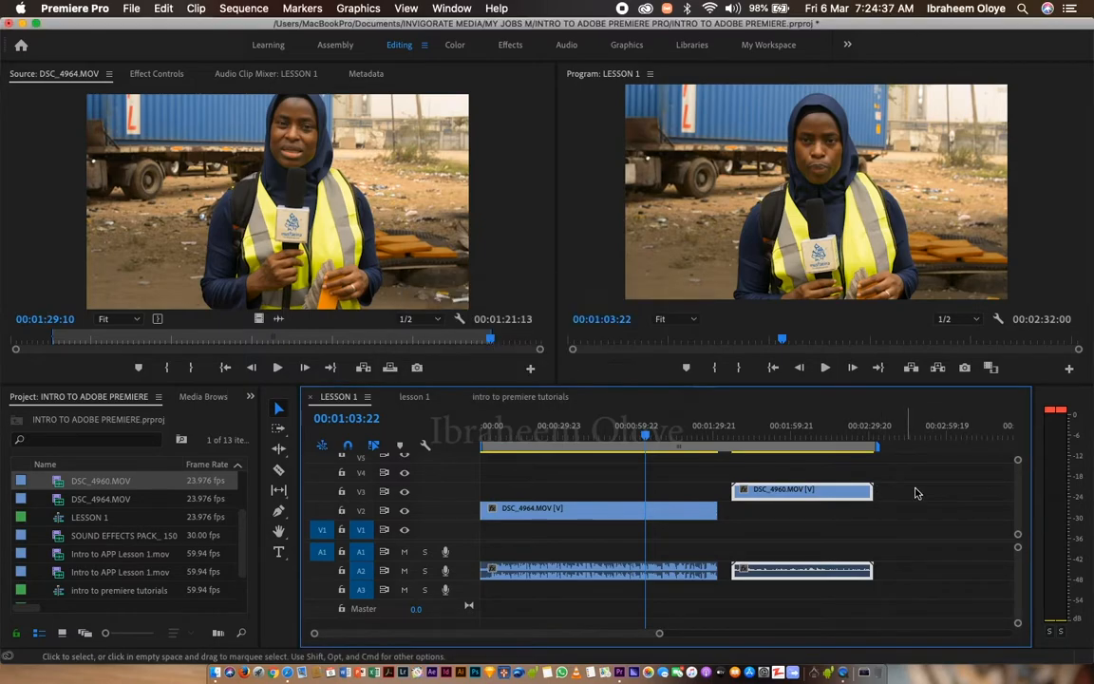
# Select both clips together with a marquee, try shifting them along the timeline, and clear the selection.
pyautogui.moveTo(916, 493); pyautogui.dragTo(488, 567)
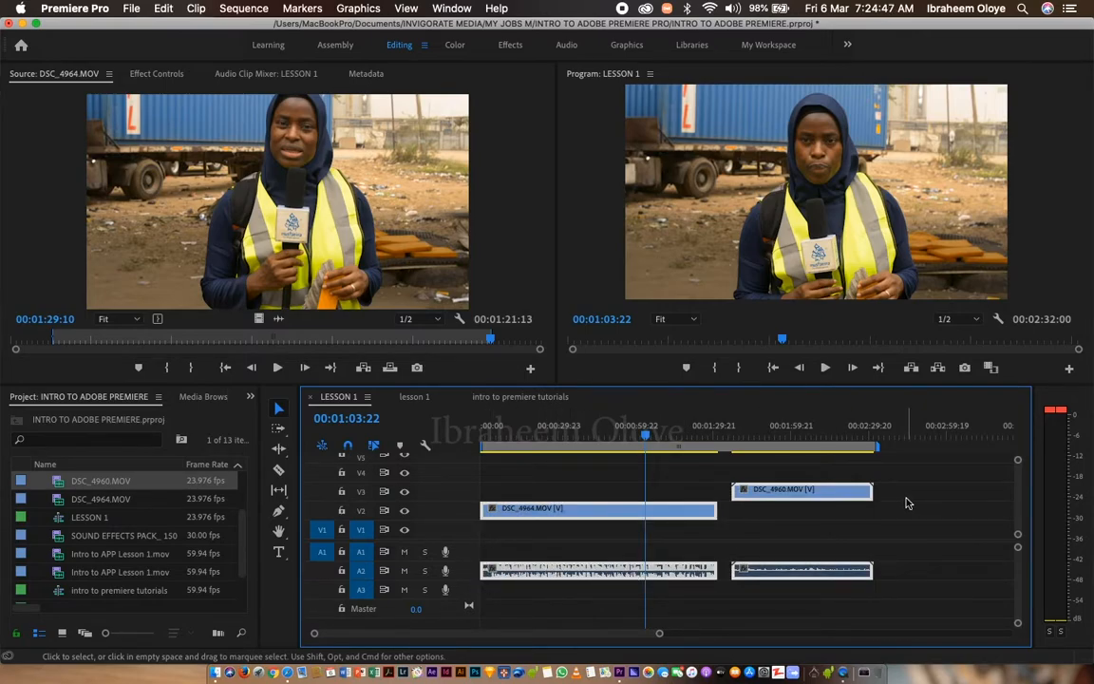
pyautogui.moveTo(614, 514); pyautogui.dragTo(582, 514)
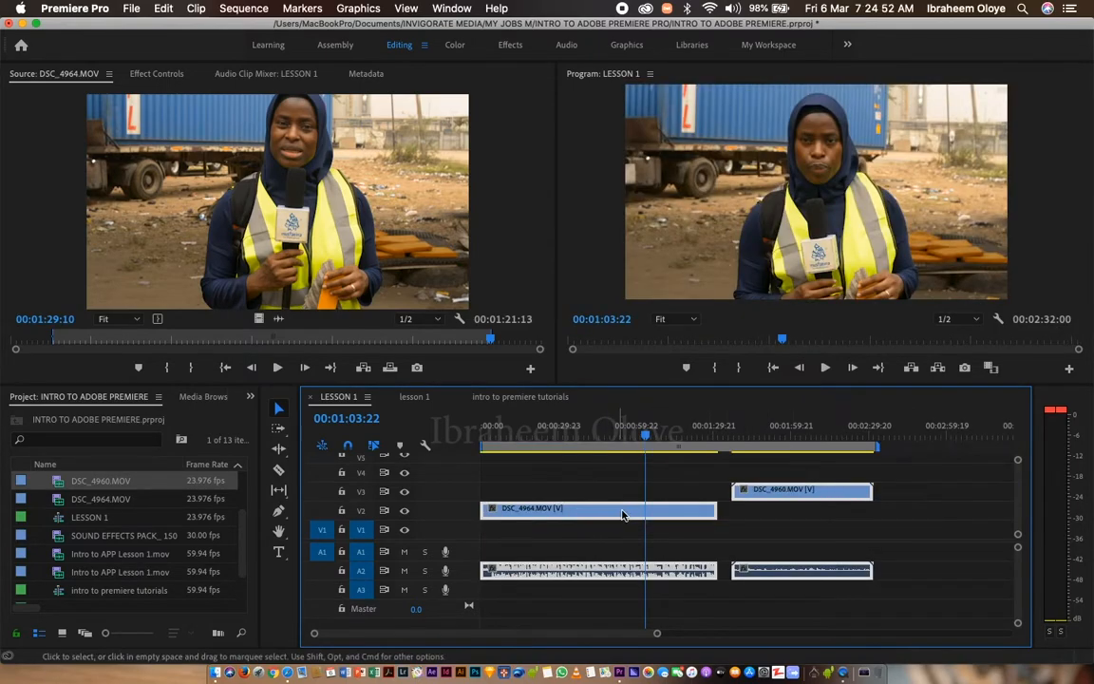
pyautogui.click(751, 514)
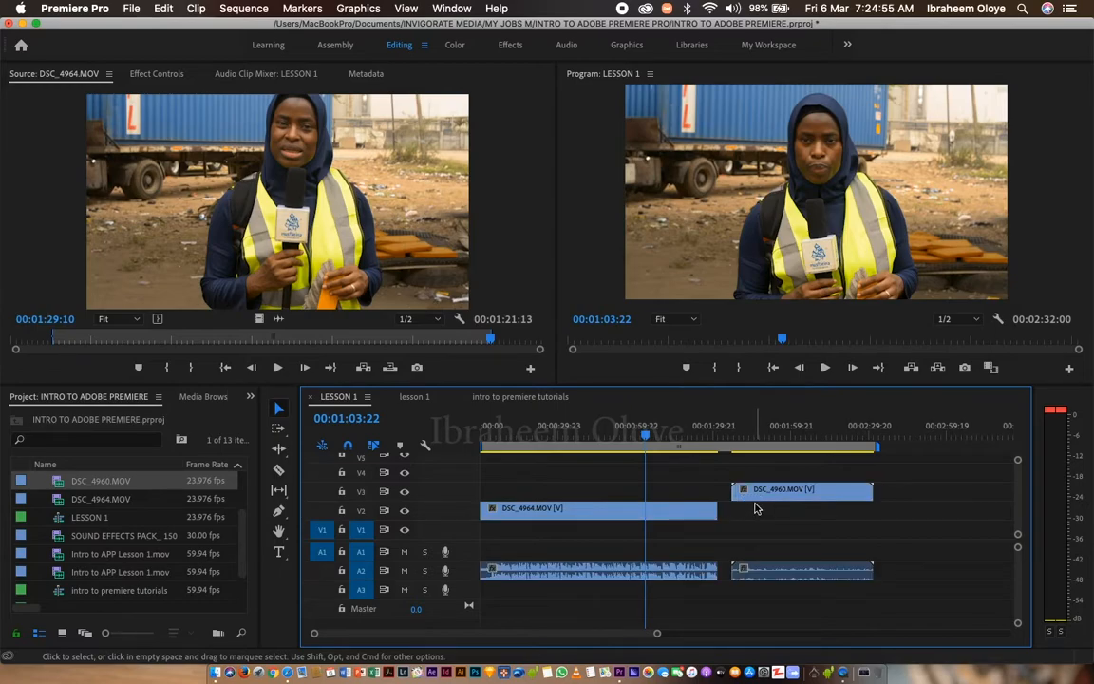
# Activate the Track Select Forward Tool, choosing it over the Track Select Backward Tool in its group.
pyautogui.click(281, 436)
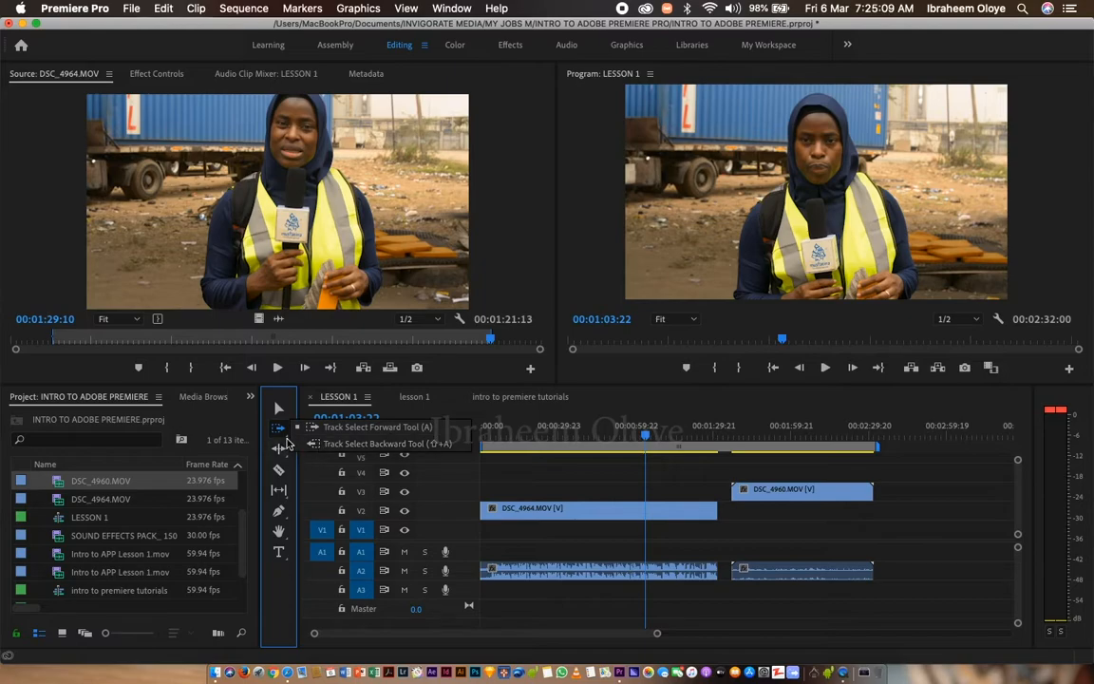
pyautogui.click(288, 445)
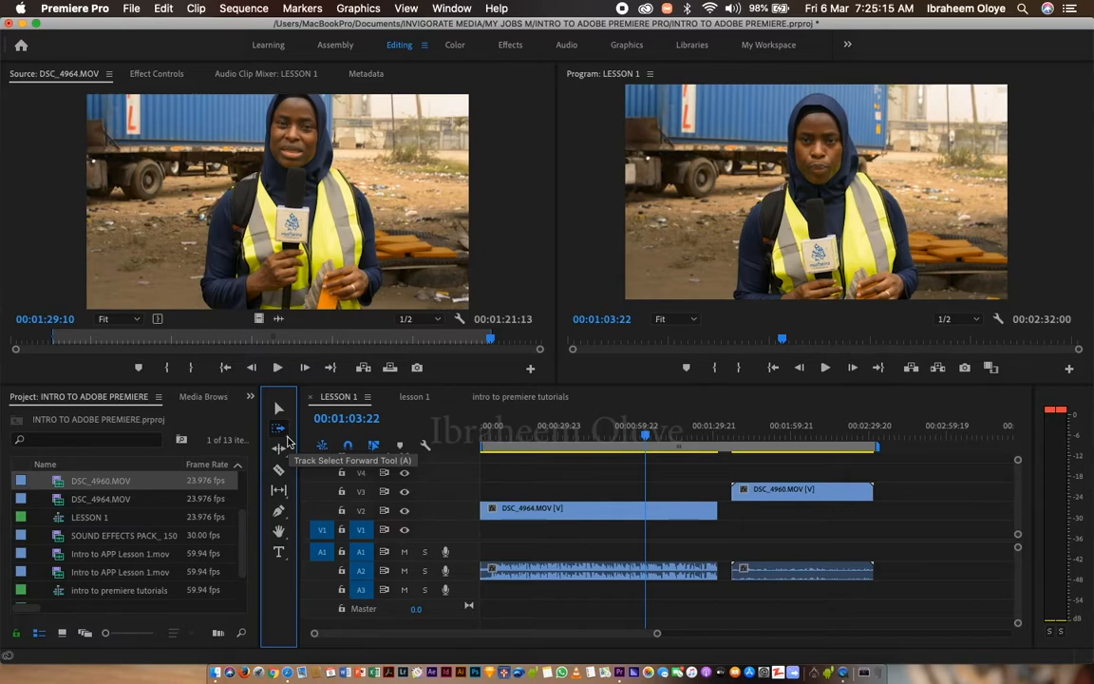
pyautogui.click(287, 441)
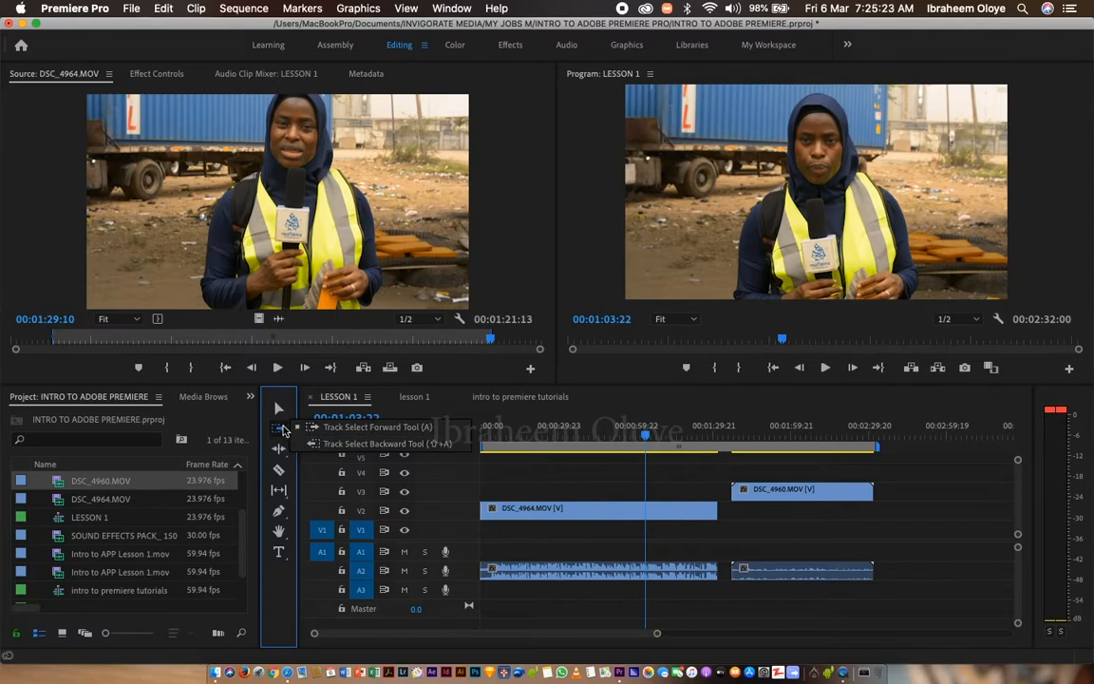
pyautogui.click(372, 428)
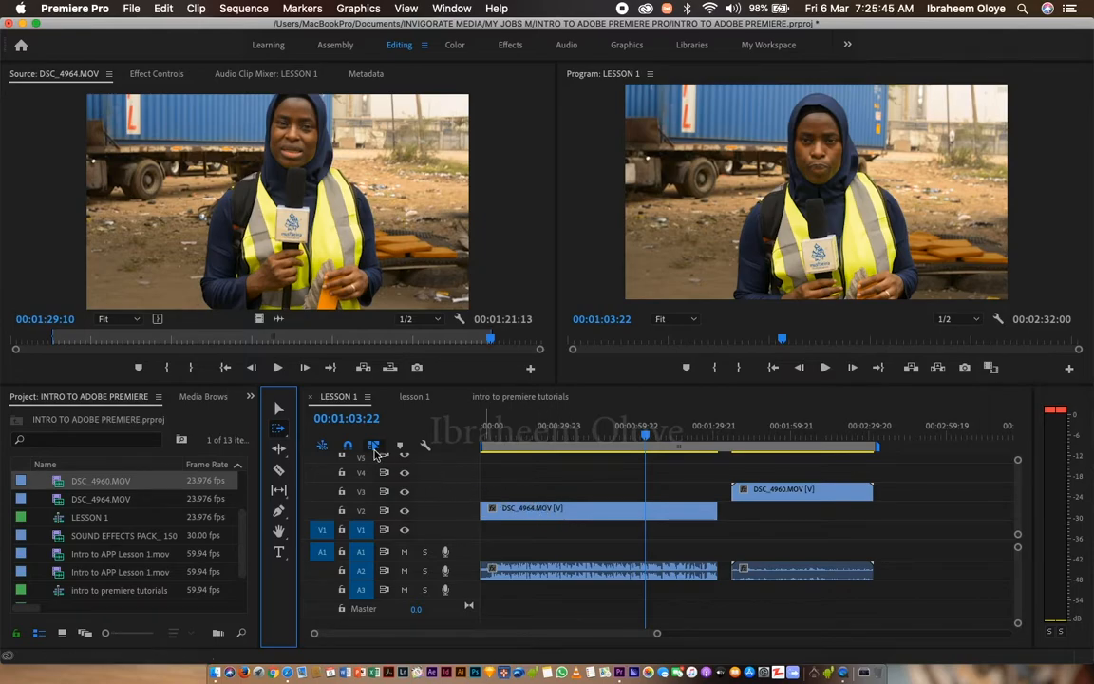
# Return to the Selection Tool and marquee-select both clips with their audio in the LESSON 1 sequence.
pyautogui.click(278, 410)
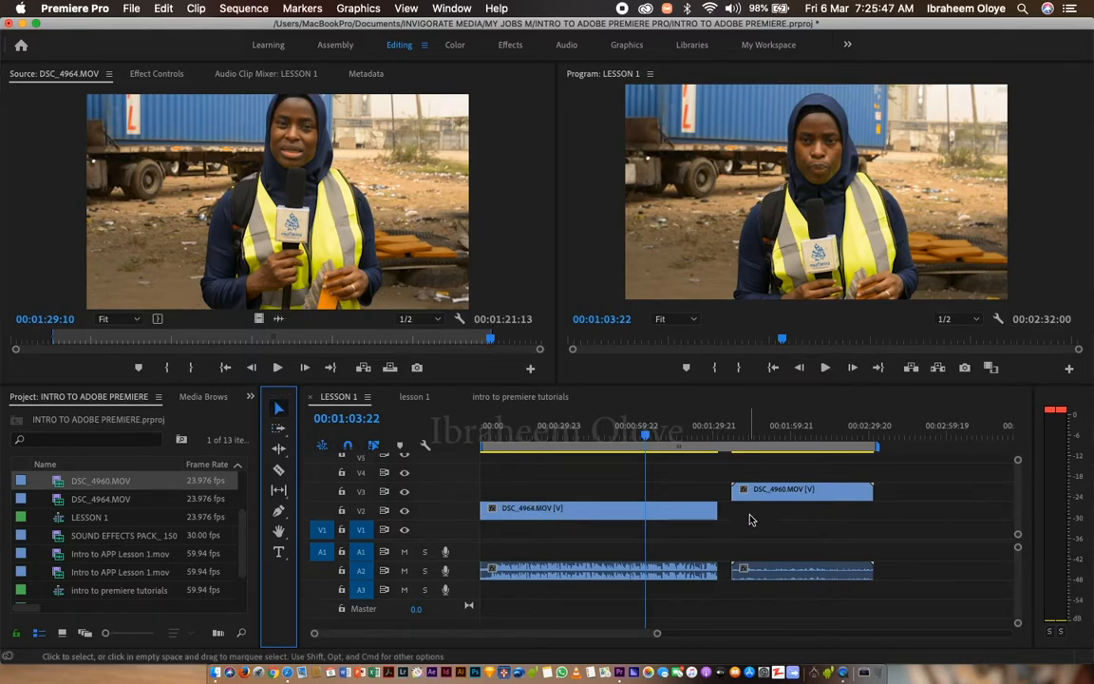
pyautogui.click(881, 469)
pyautogui.moveTo(881, 468); pyautogui.dragTo(491, 579)
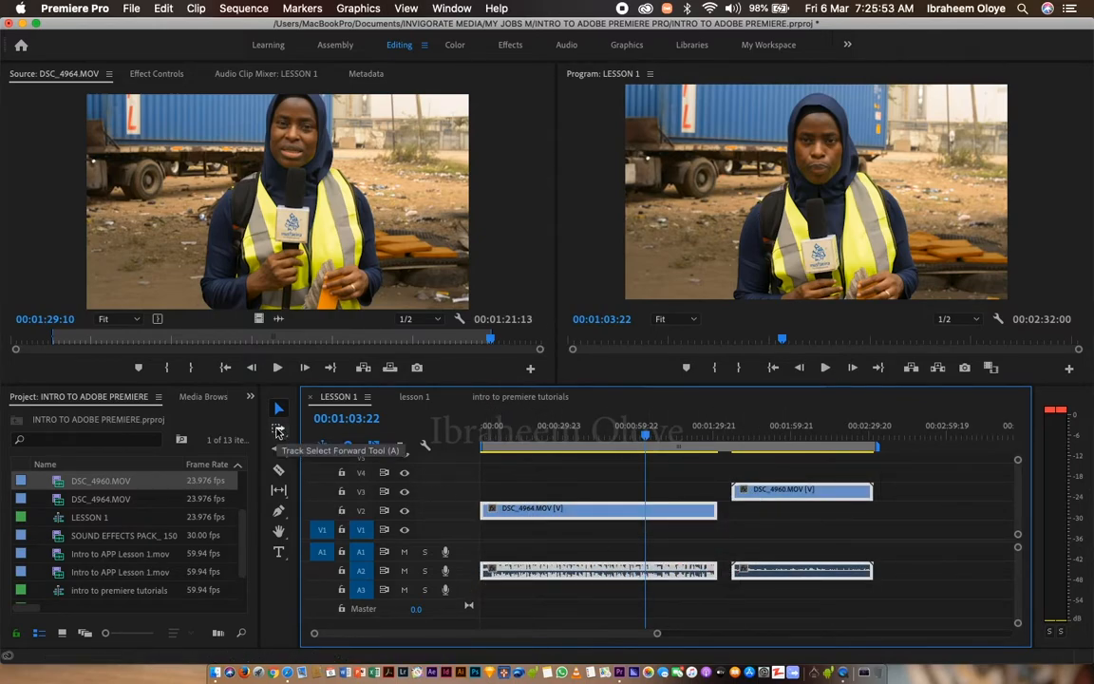
# Shift both clips about 31 seconds later in the sequence using the Track Select Forward Tool.
pyautogui.click(278, 431)
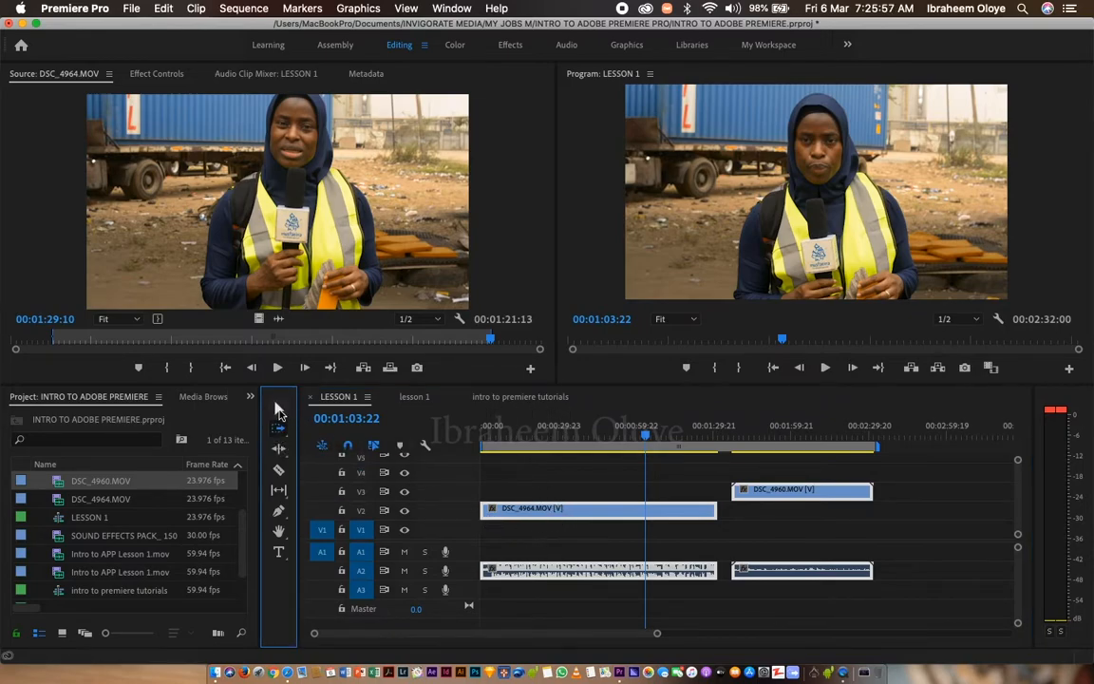
pyautogui.click(556, 491)
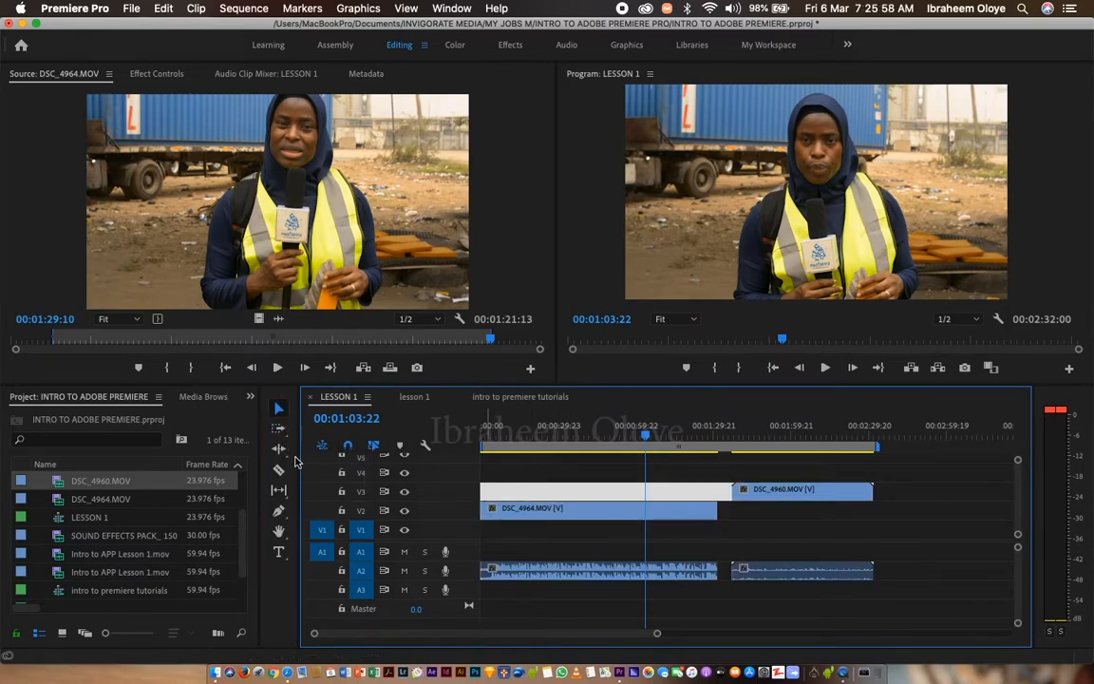
pyautogui.click(520, 517)
pyautogui.moveTo(520, 513); pyautogui.dragTo(587, 515)
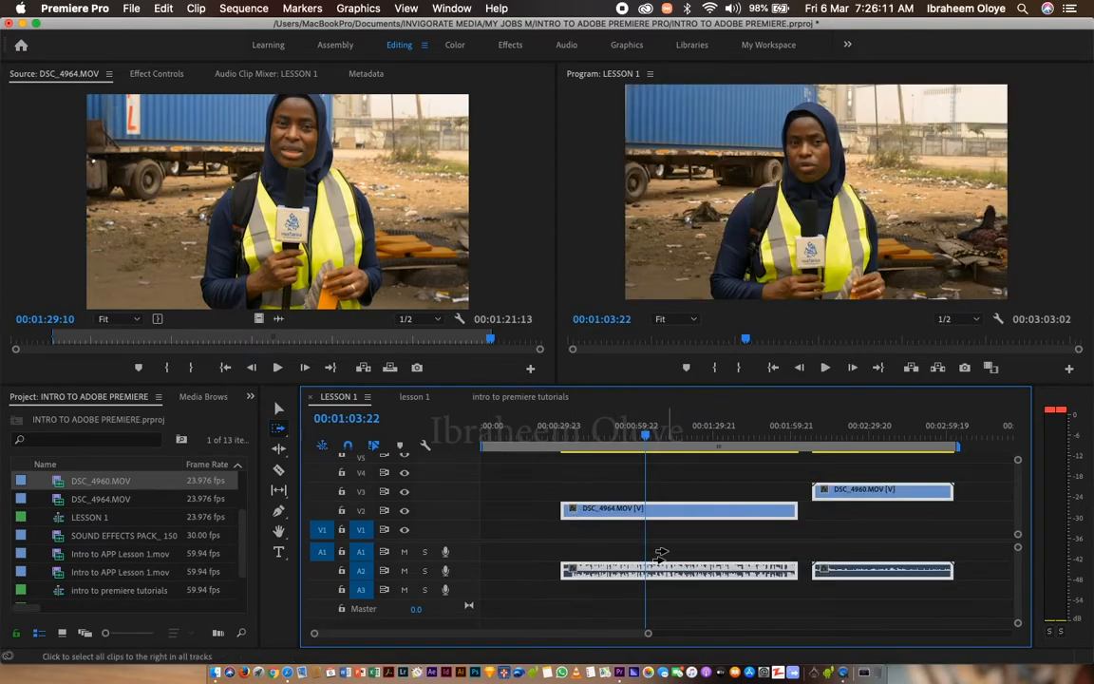
# Reposition DSC_4964.MOV and DSC_4960.MOV individually with the Track Select Forward Tool, ending the sequence at 00:02:58:09.
pyautogui.click(280, 432)
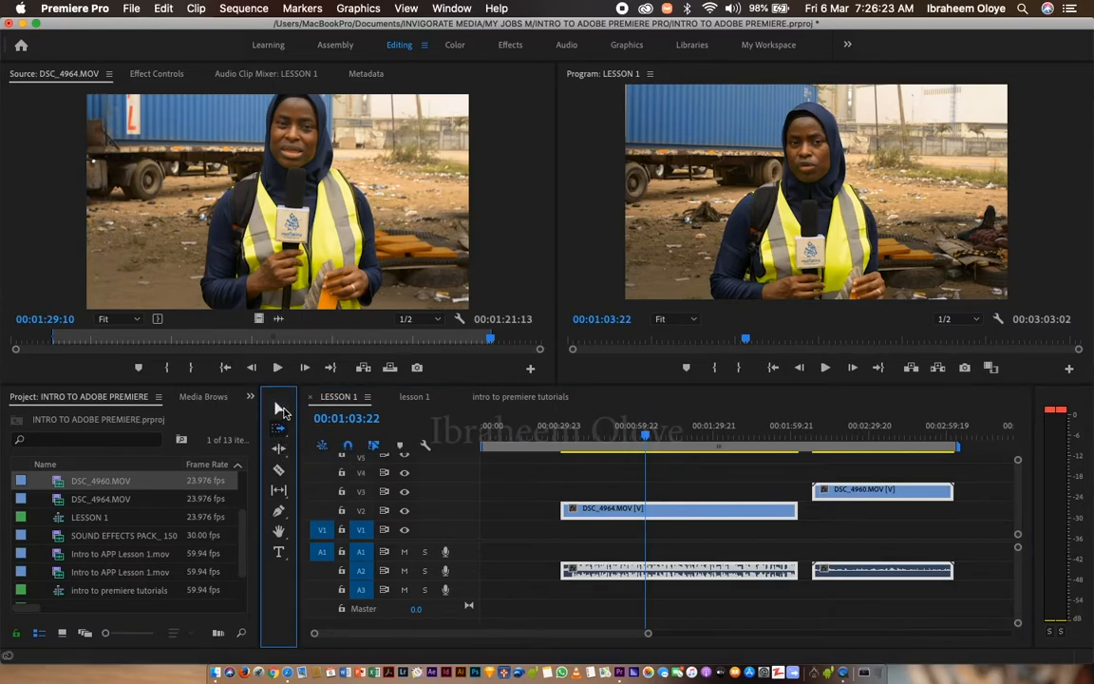
pyautogui.click(538, 492)
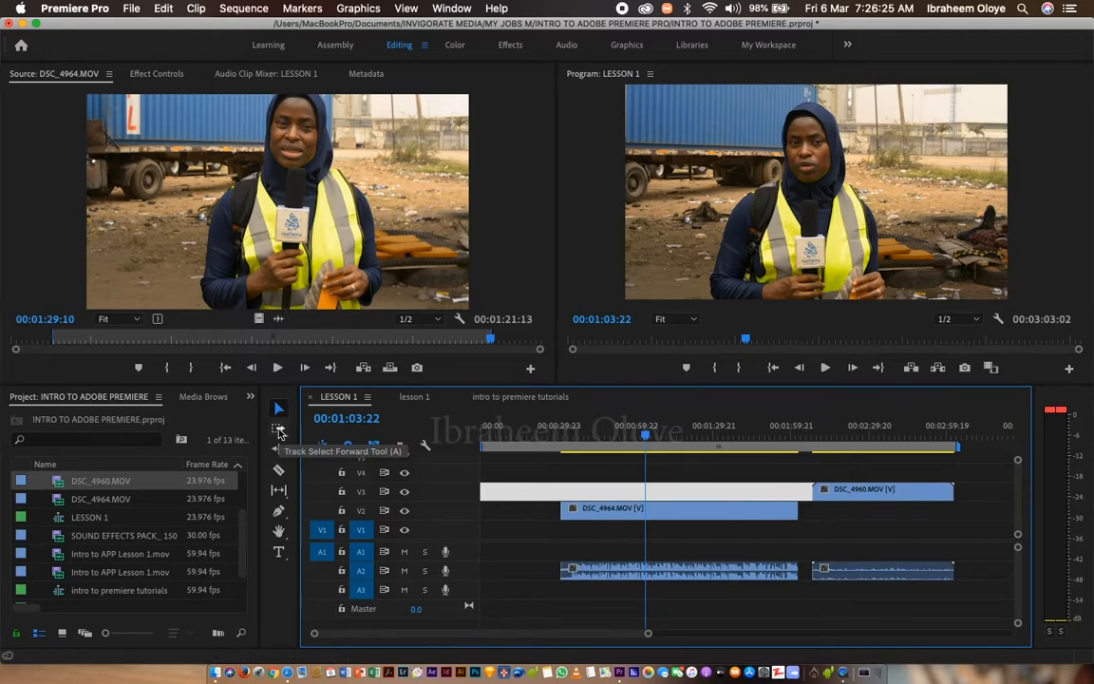
pyautogui.click(280, 432)
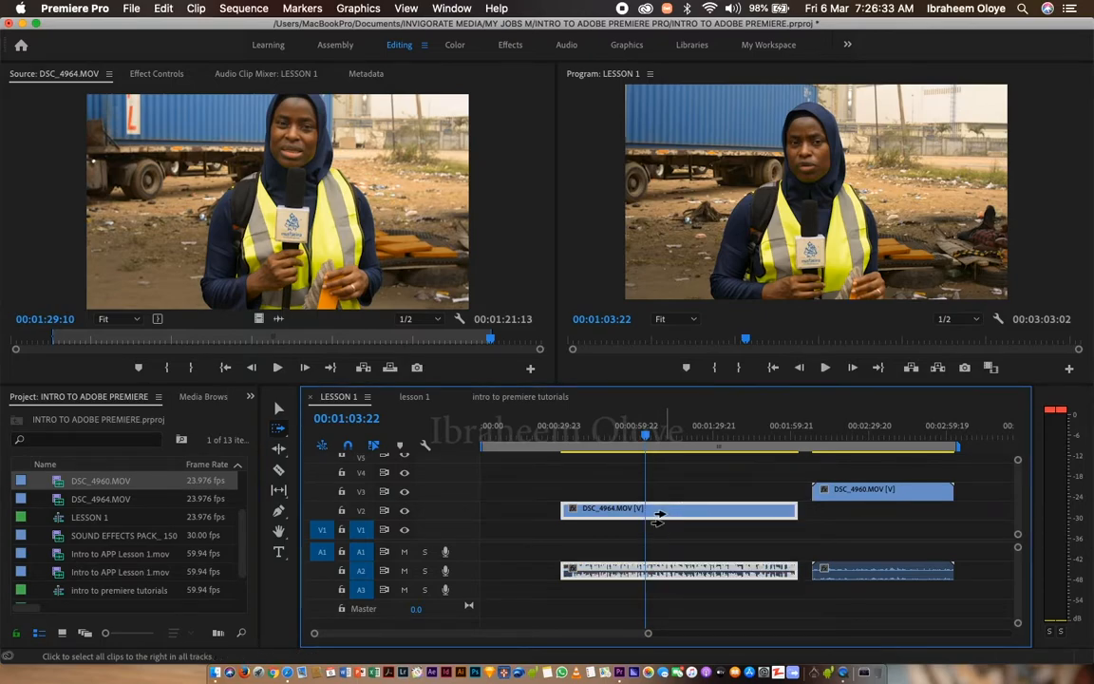
pyautogui.keyDown('shift'); pyautogui.click(667, 513); pyautogui.keyUp('shift')
pyautogui.moveTo(666, 513); pyautogui.dragTo(722, 517)
pyautogui.moveTo(893, 499); pyautogui.dragTo(839, 491)
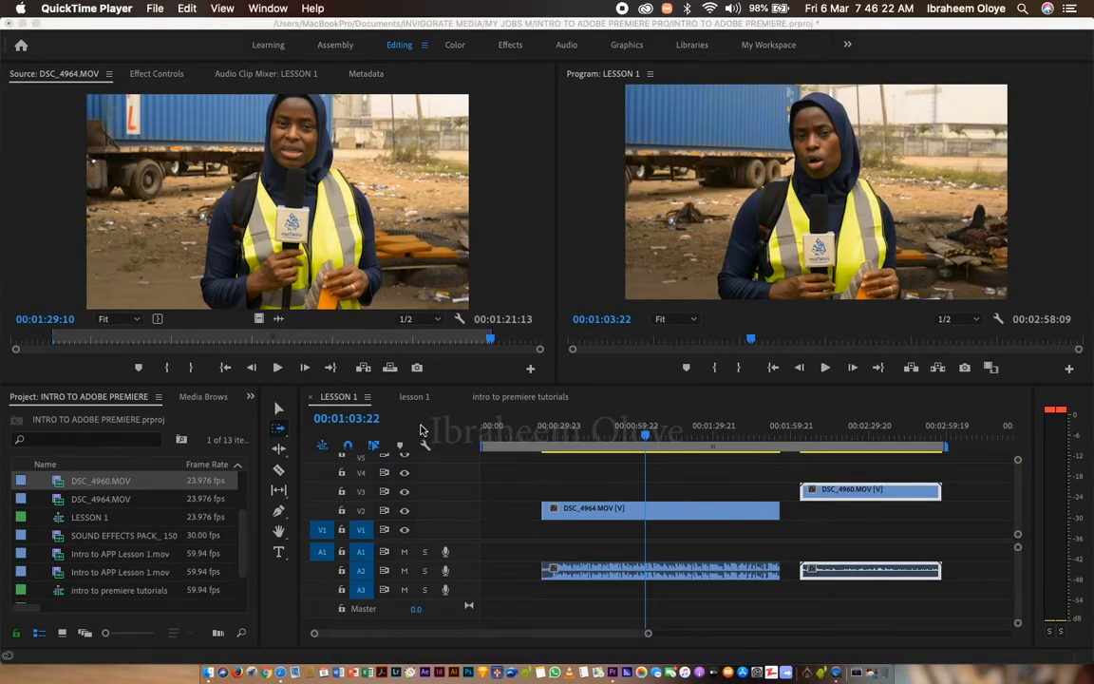
# Activate the Ripple Edit Tool from its tool group.
pyautogui.click(281, 454)
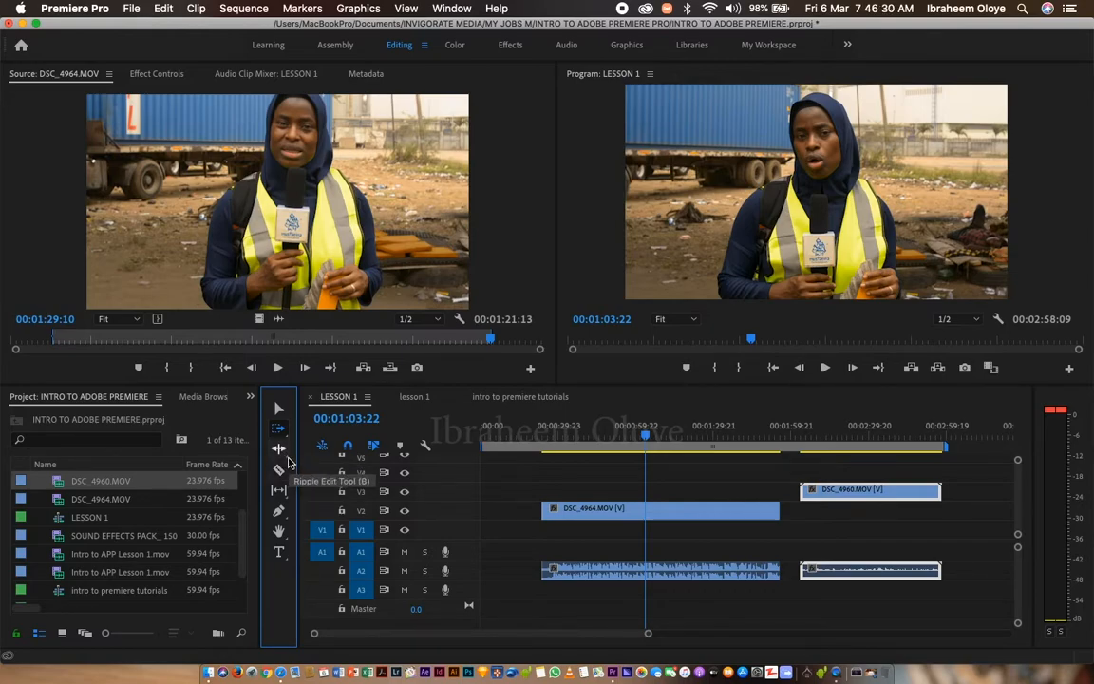
pyautogui.click(288, 461)
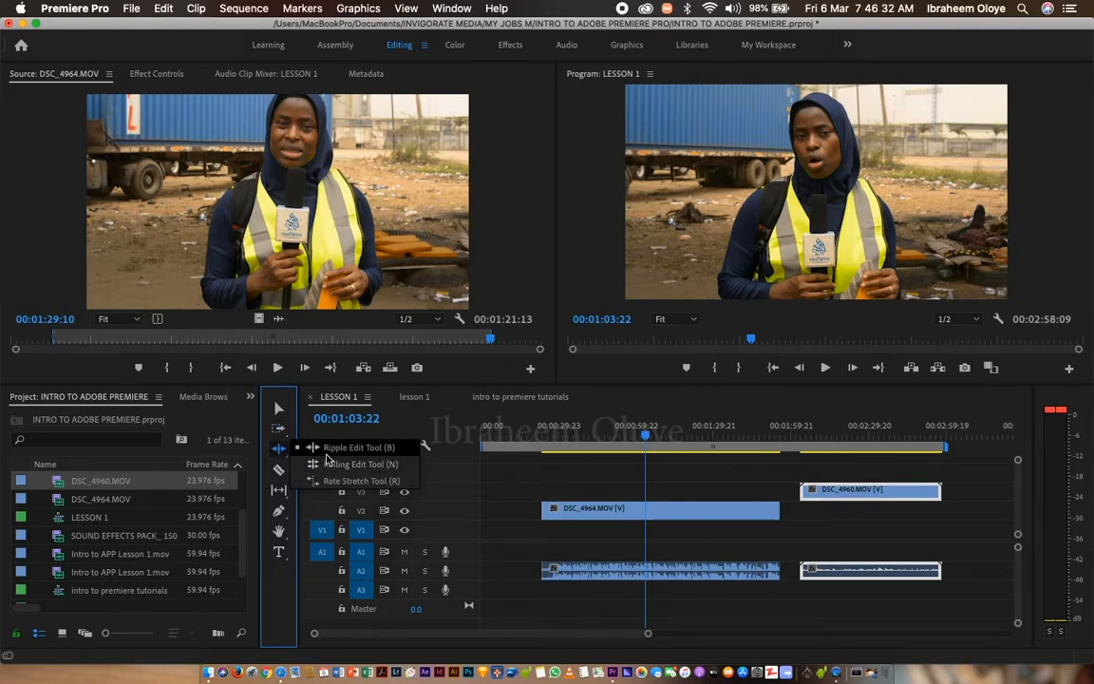
pyautogui.click(279, 458)
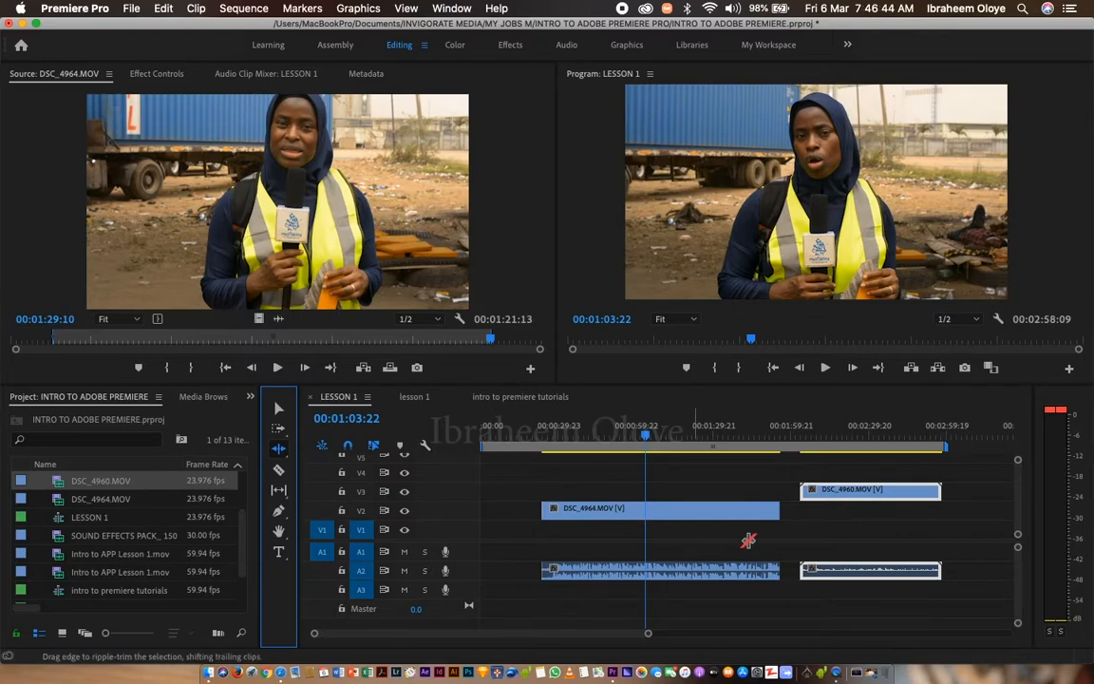
# Move DSC_4960.MOV down from track V3 to V2 with the Selection Tool, keeping its timing after DSC_4964.MOV.
pyautogui.click(281, 407)
pyautogui.moveTo(880, 500)
pyautogui.mouseDown()
pyautogui.moveTo(890, 505)
pyautogui.moveTo(879, 519)
pyautogui.mouseUp()
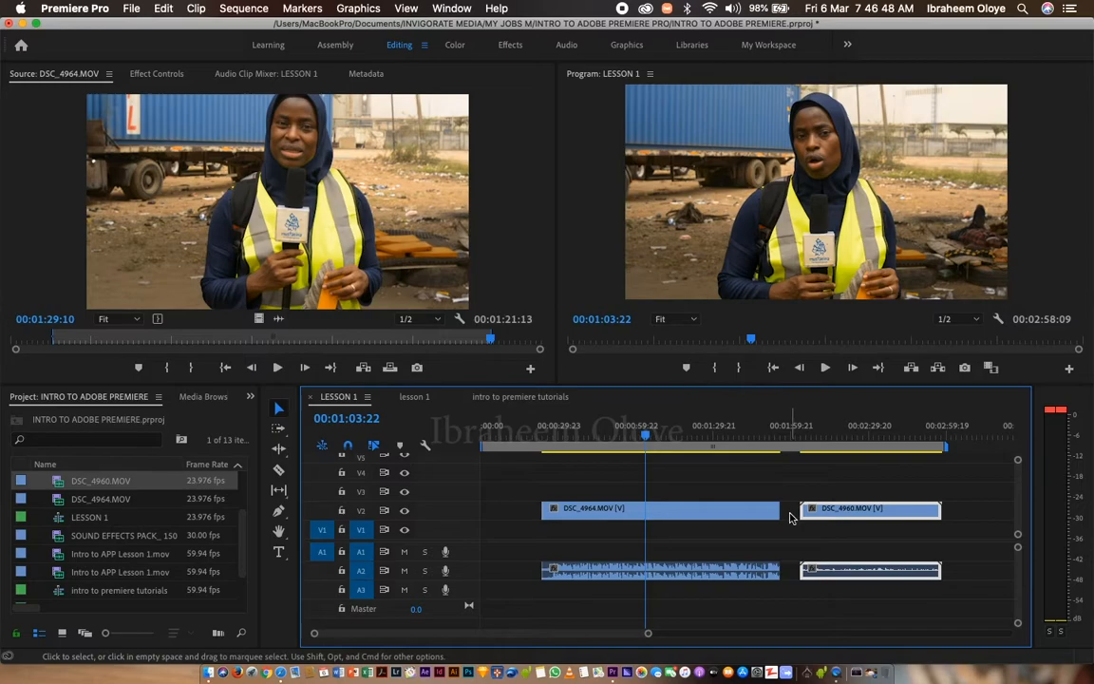
# Ripple delete the gap between DSC_4964.MOV and DSC_4960.MOV, and place the playhead at 00:01:54:15, just before the cut.
pyautogui.rightClick(791, 518)
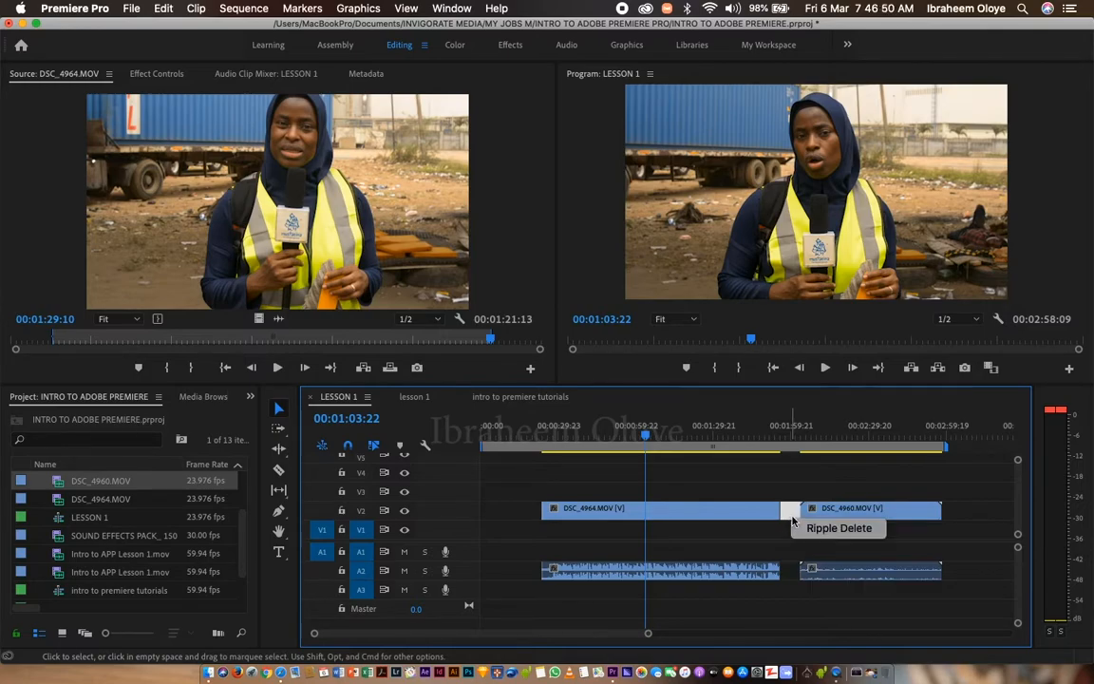
pyautogui.click(825, 528)
pyautogui.press('Down')
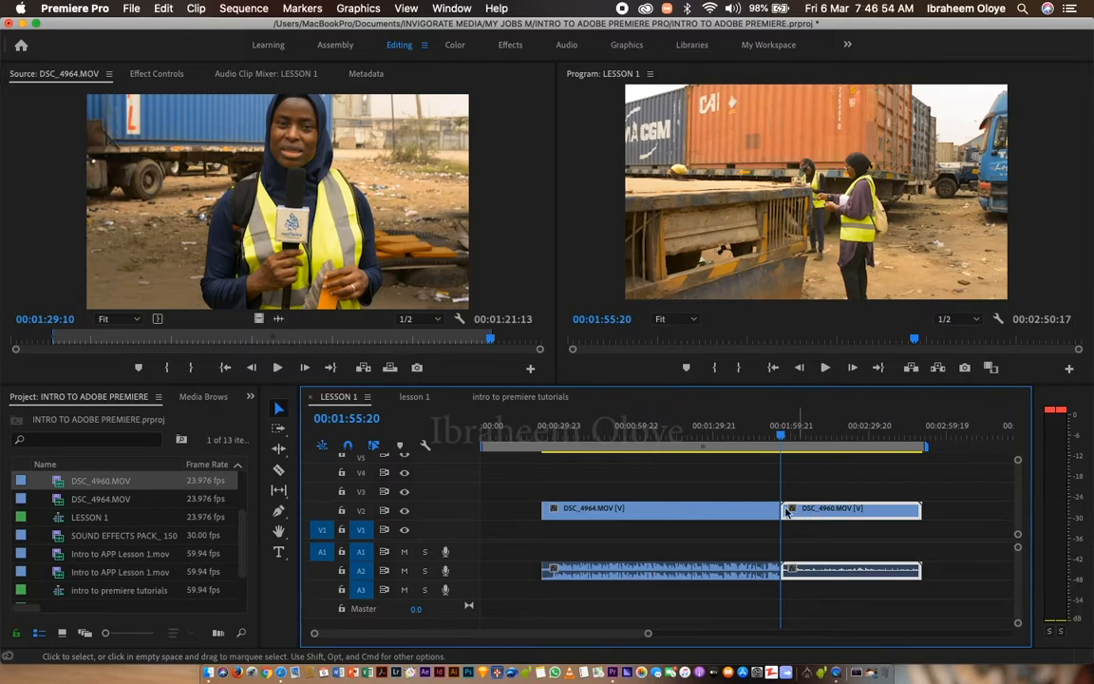
pyautogui.moveTo(780, 436); pyautogui.dragTo(777, 438)
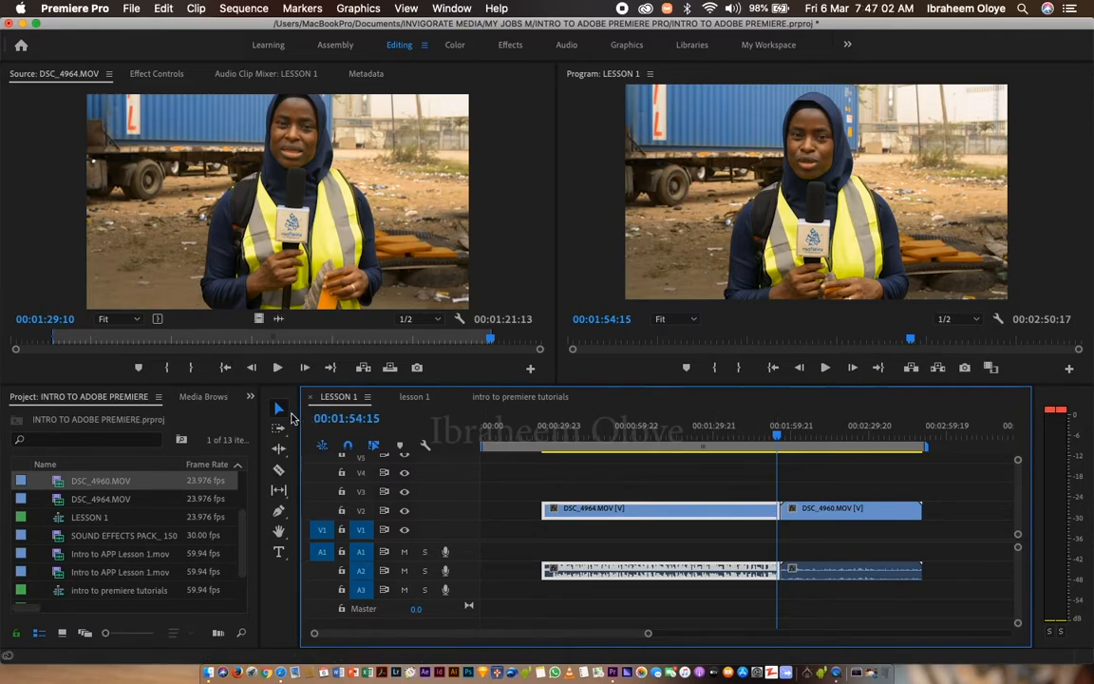
# Trim the end of DSC_4964.MOV to about 00:01:12:10 with the Selection Tool and ripple delete the resulting gap.
pyautogui.moveTo(774, 511); pyautogui.dragTo(667, 510)
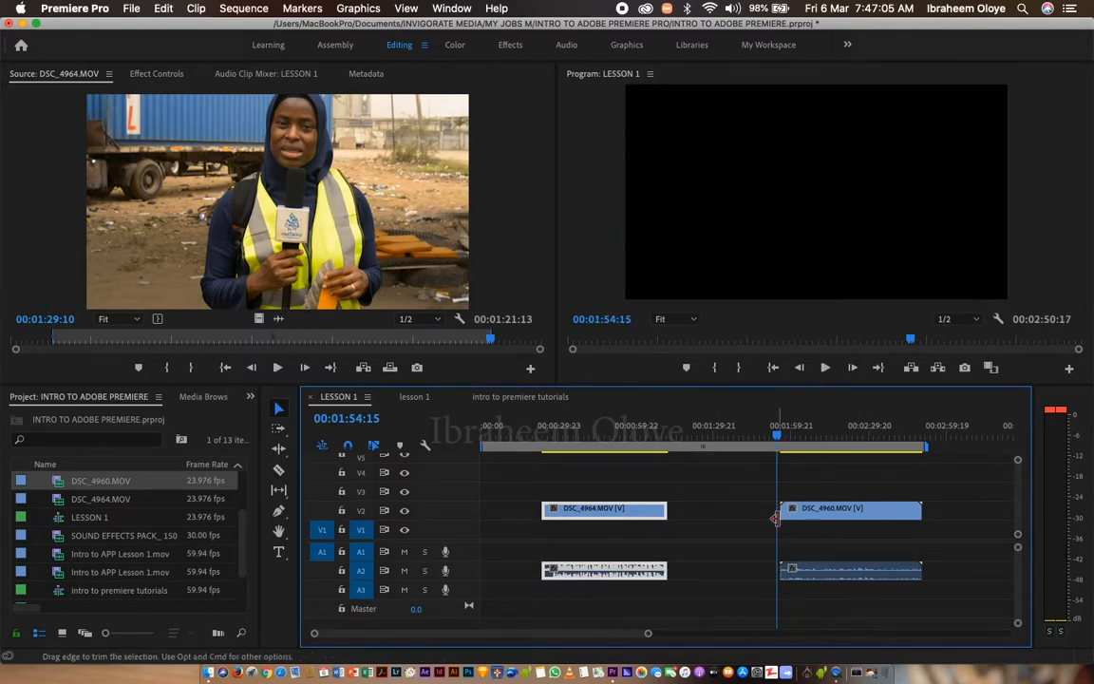
pyautogui.rightClick(716, 518)
pyautogui.click(759, 529)
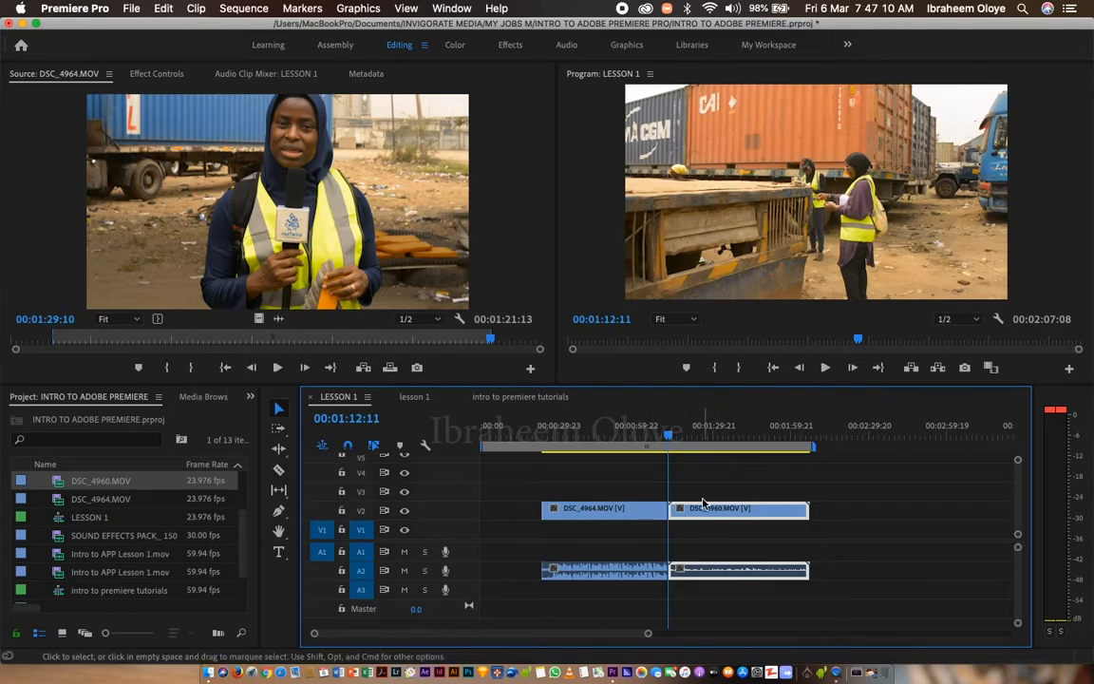
# Undo the ripple delete and the trim of DSC_4964.MOV.
pyautogui.press('super+z')
pyautogui.press('super+z')
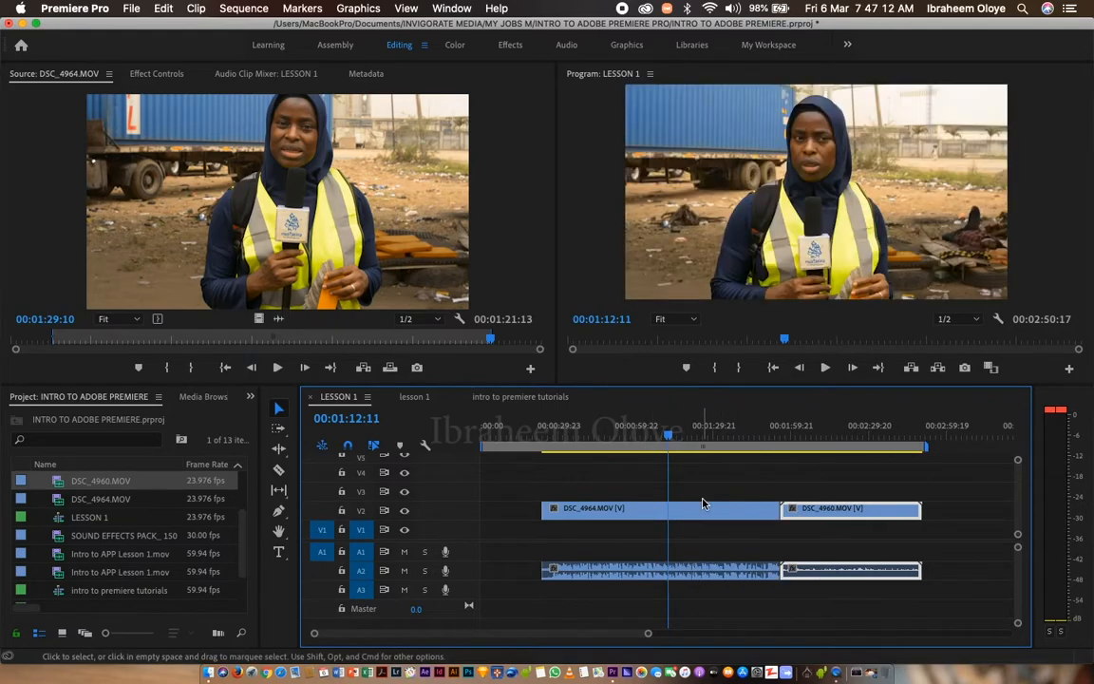
# Shorten DSC_4964.MOV by 00:00:43:09 with the Ripple Edit Tool, and ripple its end back out to the original length.
pyautogui.click(278, 450)
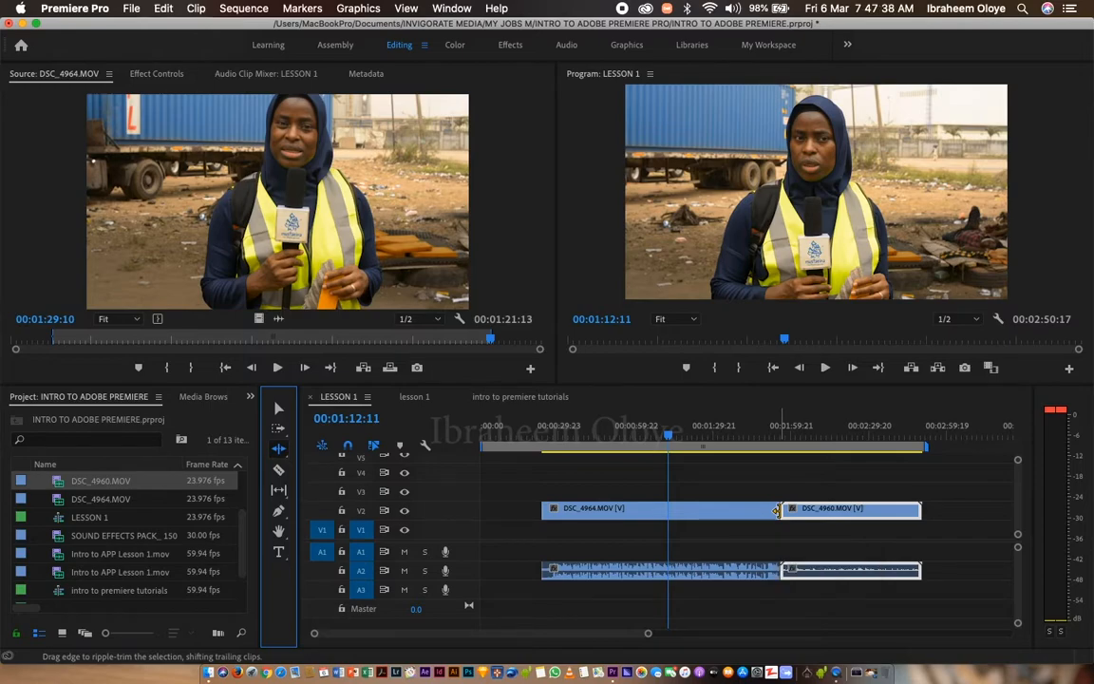
pyautogui.moveTo(777, 510); pyautogui.dragTo(662, 510)
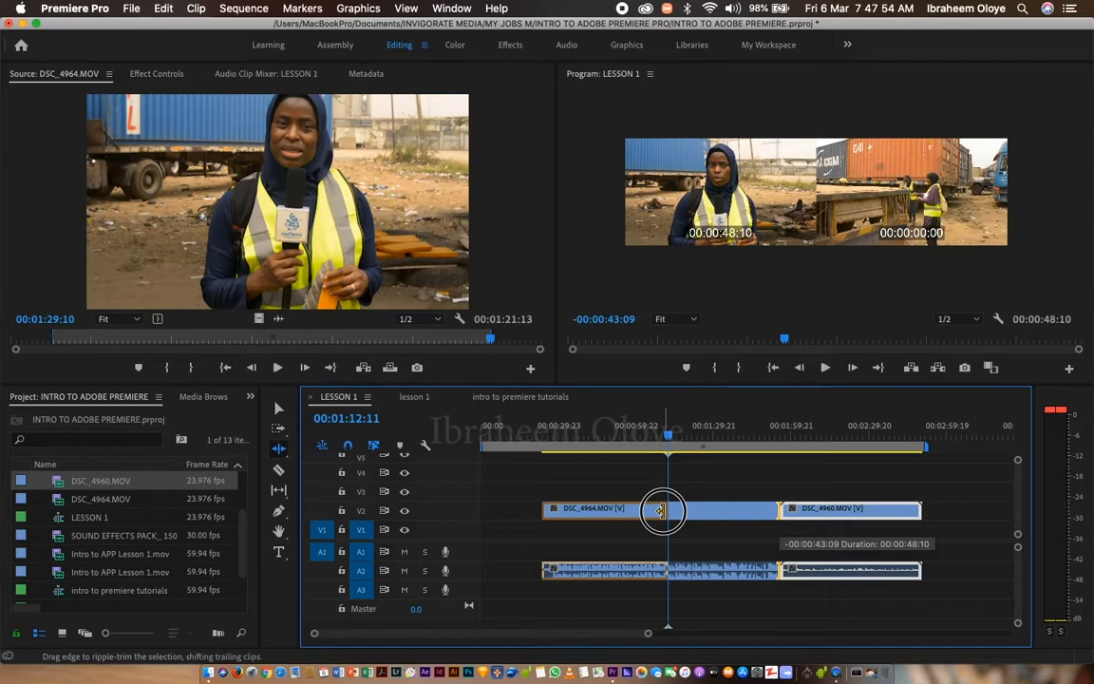
pyautogui.moveTo(662, 510)
pyautogui.mouseDown()
pyautogui.moveTo(752, 513)
pyautogui.moveTo(665, 512)
pyautogui.mouseUp()
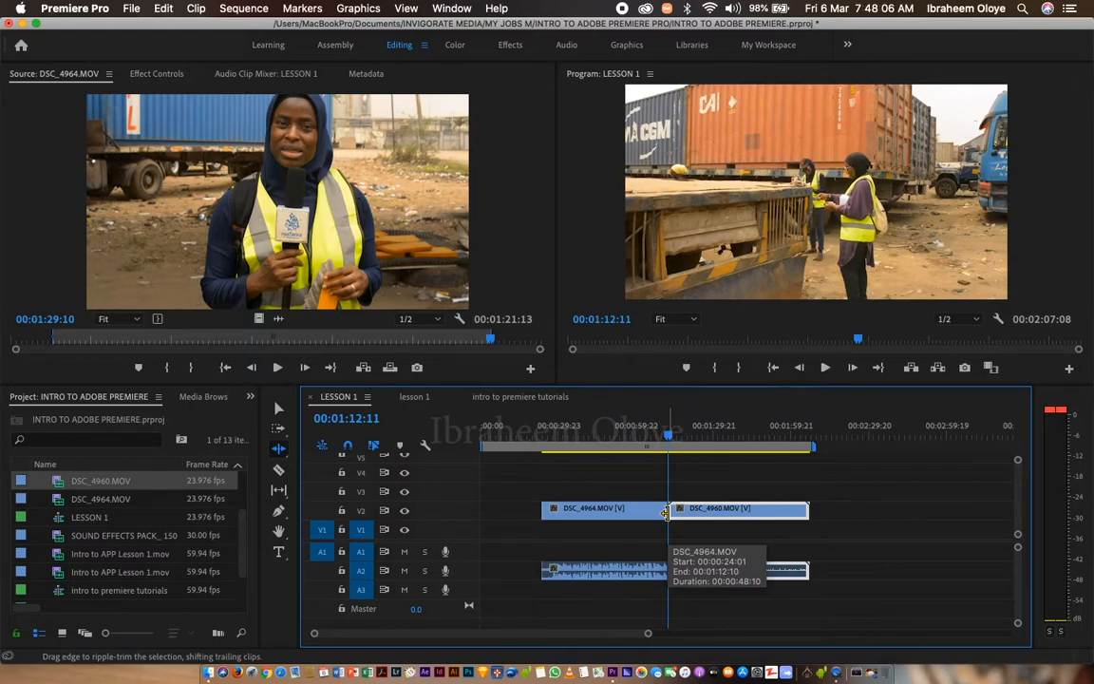
pyautogui.moveTo(665, 511); pyautogui.dragTo(775, 510)
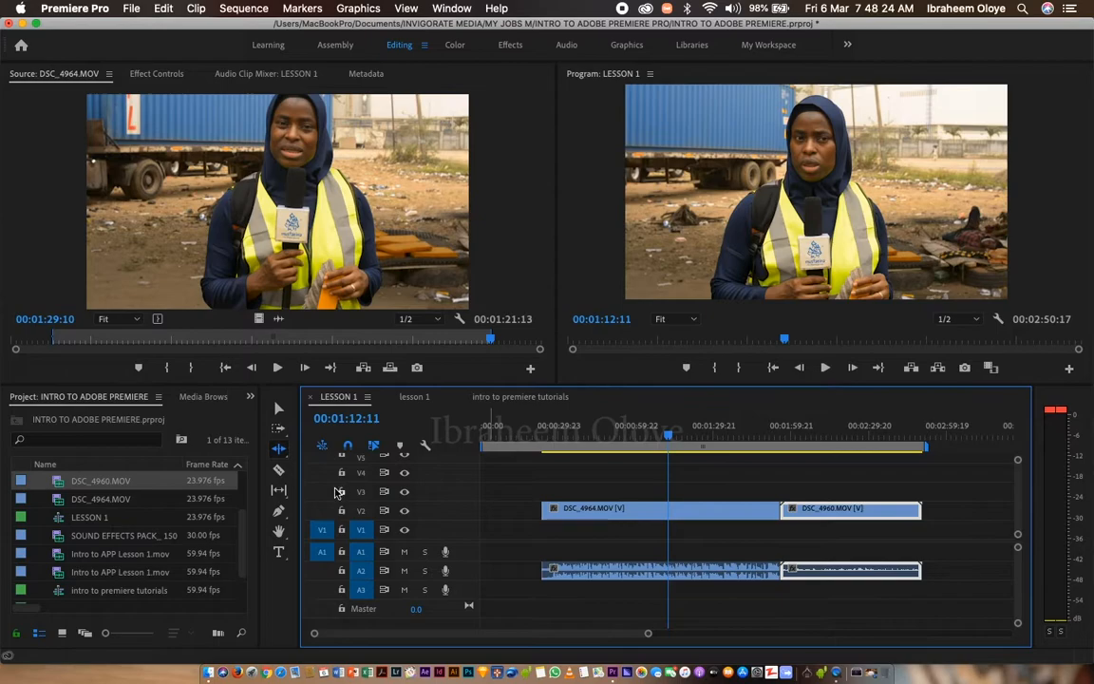
# Roll the cut between DSC_4964.MOV and DSC_4960.MOV a few seconds later with the Rolling Edit Tool.
pyautogui.click(288, 458)
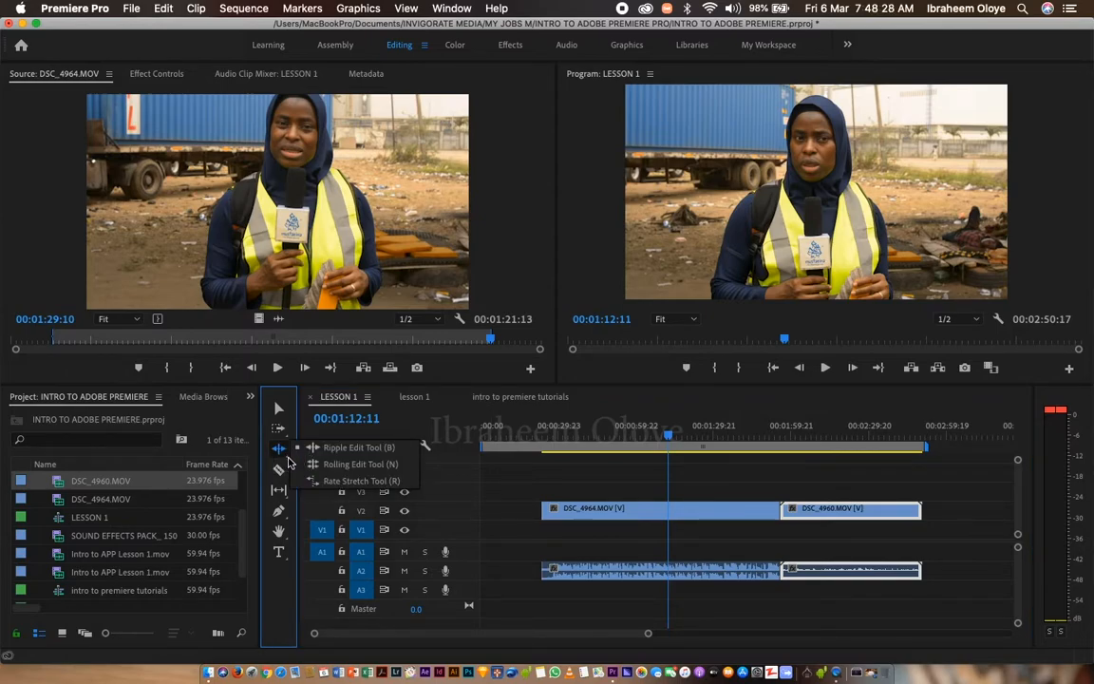
pyautogui.click(353, 468)
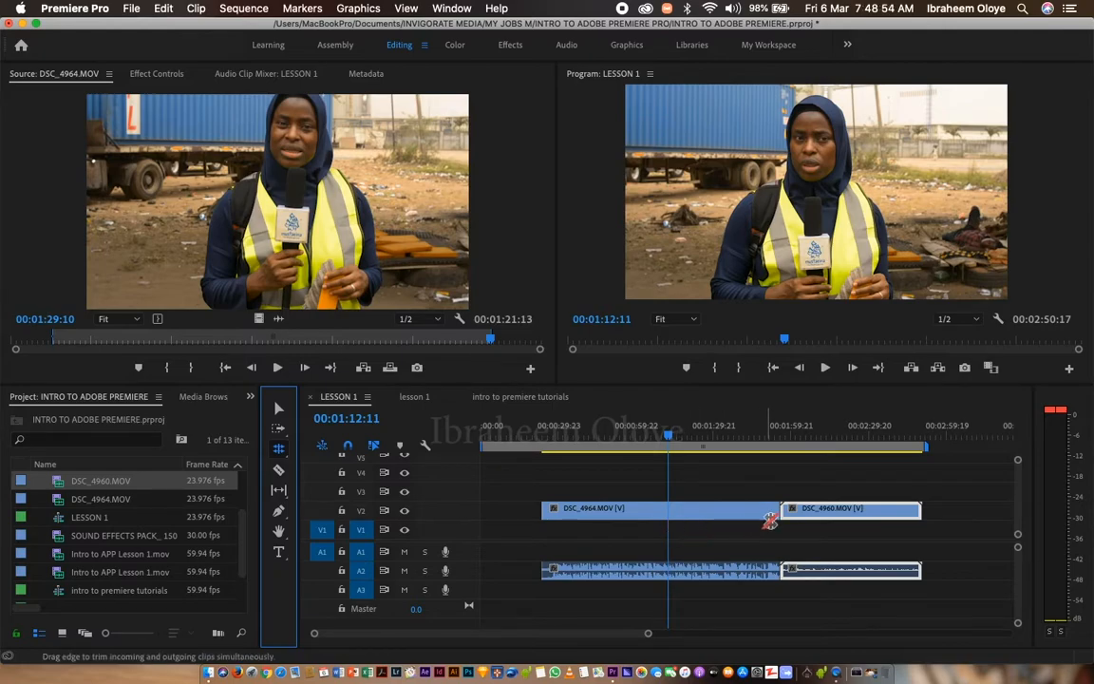
pyautogui.moveTo(766, 518)
pyautogui.mouseDown()
pyautogui.moveTo(700, 511)
pyautogui.moveTo(859, 513)
pyautogui.moveTo(748, 510)
pyautogui.mouseUp()
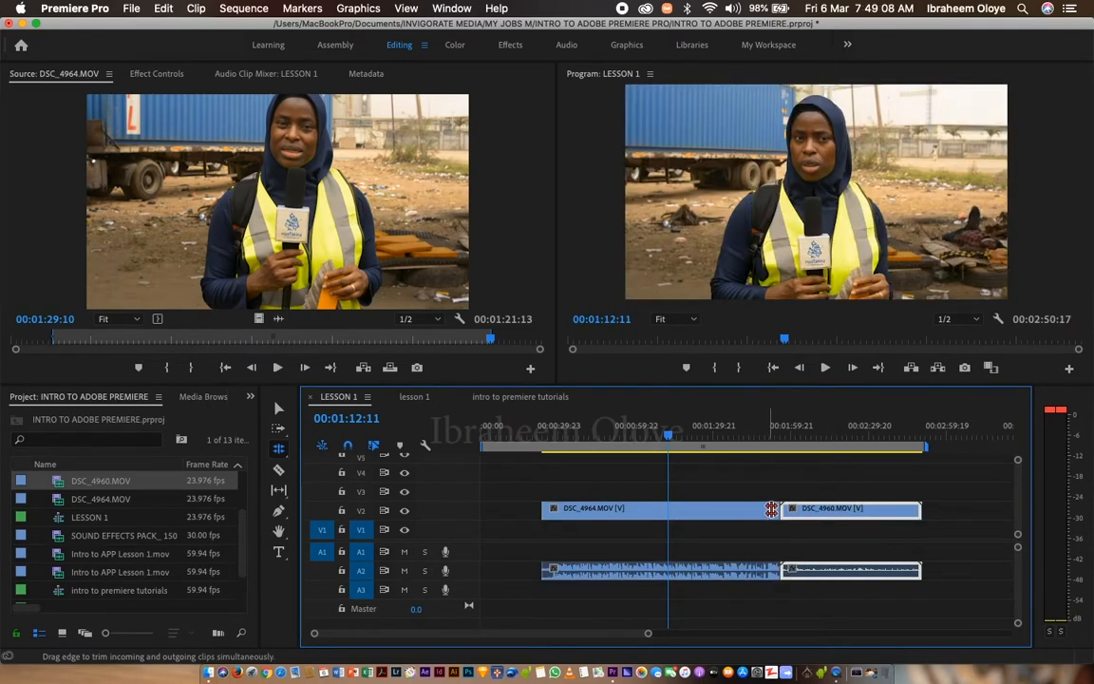
pyautogui.moveTo(780, 510); pyautogui.dragTo(814, 509)
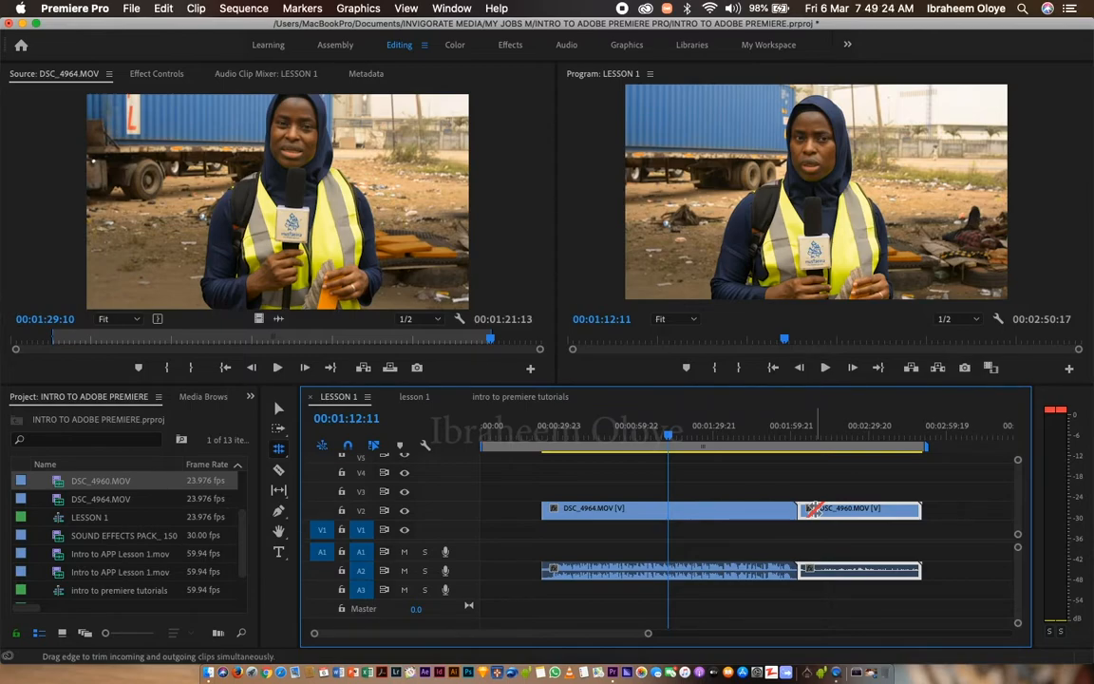
pyautogui.moveTo(811, 509)
pyautogui.mouseDown()
pyautogui.moveTo(736, 509)
pyautogui.moveTo(833, 510)
pyautogui.moveTo(732, 513)
pyautogui.moveTo(805, 513)
pyautogui.mouseUp()
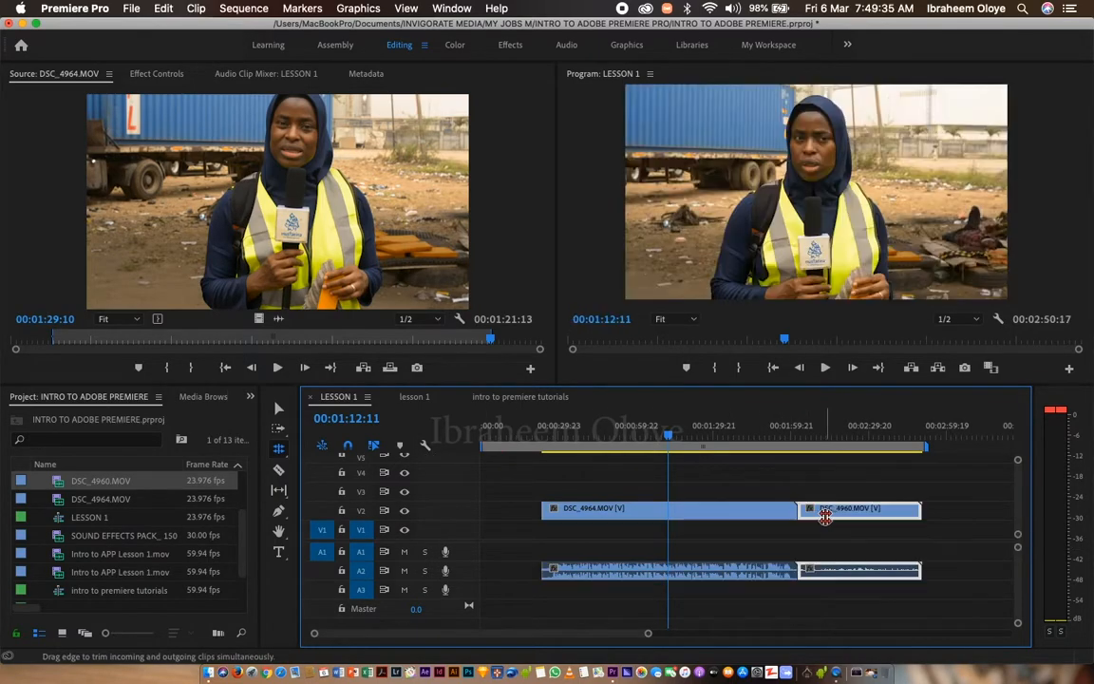
# Activate the Rate Stretch Tool from the Rolling Edit tool group.
pyautogui.click(279, 448)
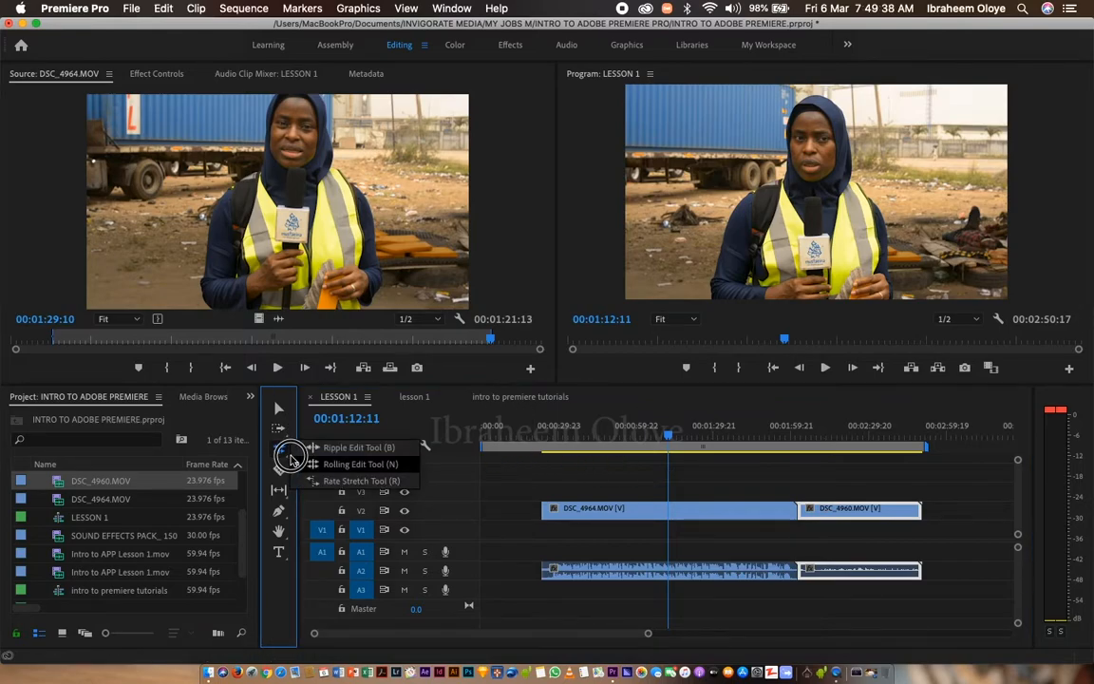
pyautogui.click(291, 460)
pyautogui.click(279, 448)
pyautogui.click(327, 481)
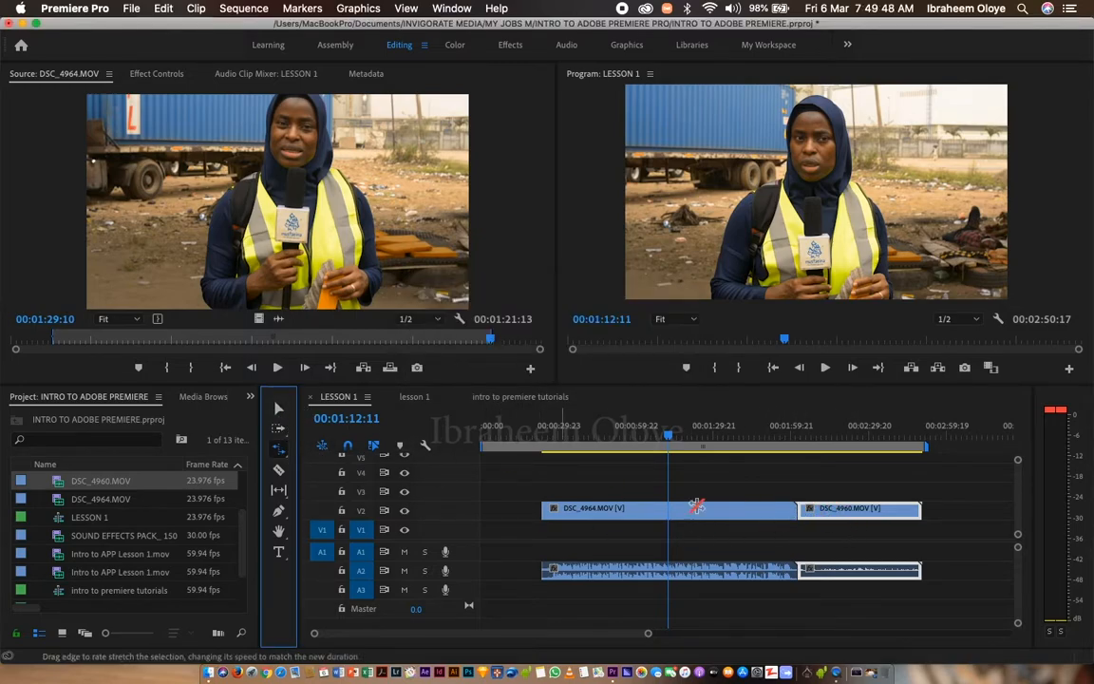
# Move DSC_4960.MOV up to V3 and later, ending the sequence at 00:03:12:10, and play part of DSC_4964.MOV at its normal speed.
pyautogui.press('v')
pyautogui.moveTo(839, 513); pyautogui.dragTo(898, 488)
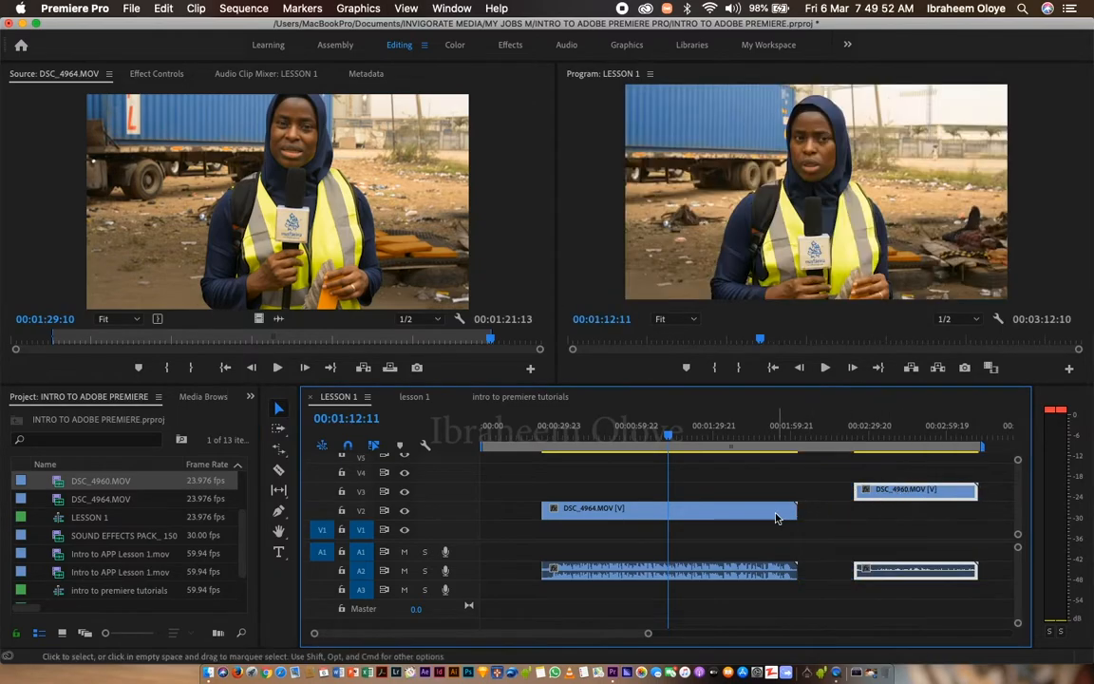
pyautogui.press('space')
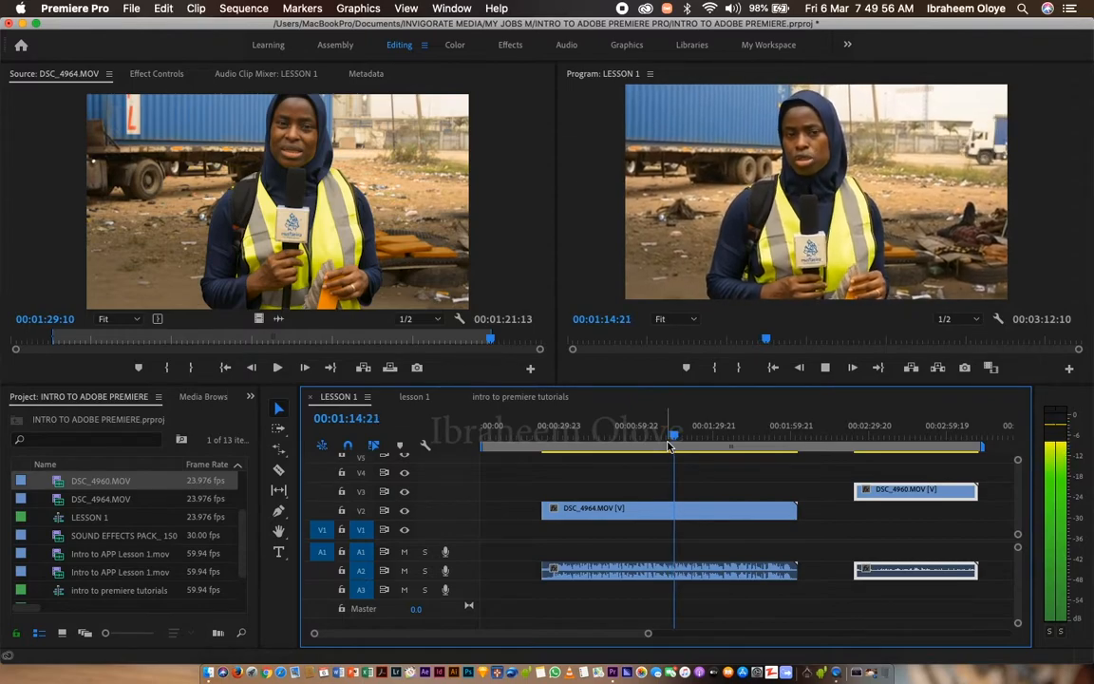
pyautogui.press('space')
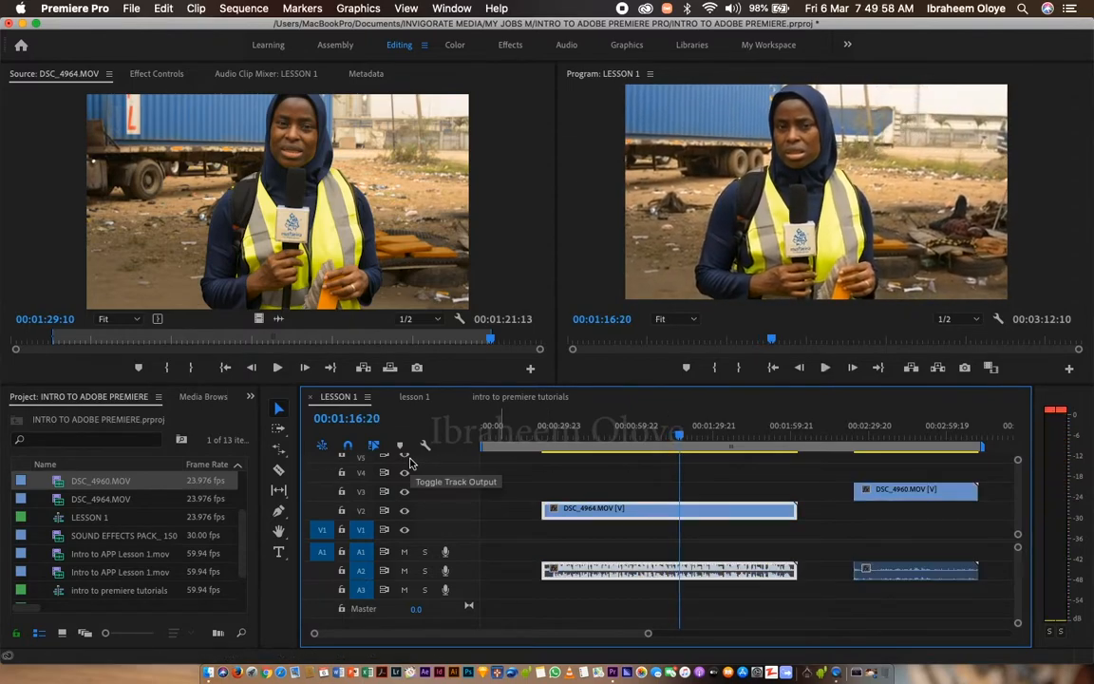
# Rate stretch the end of DSC_4964.MOV out to the start of DSC_4960.MOV, slowing it to 81.95%, and preview the playback.
pyautogui.click(279, 450)
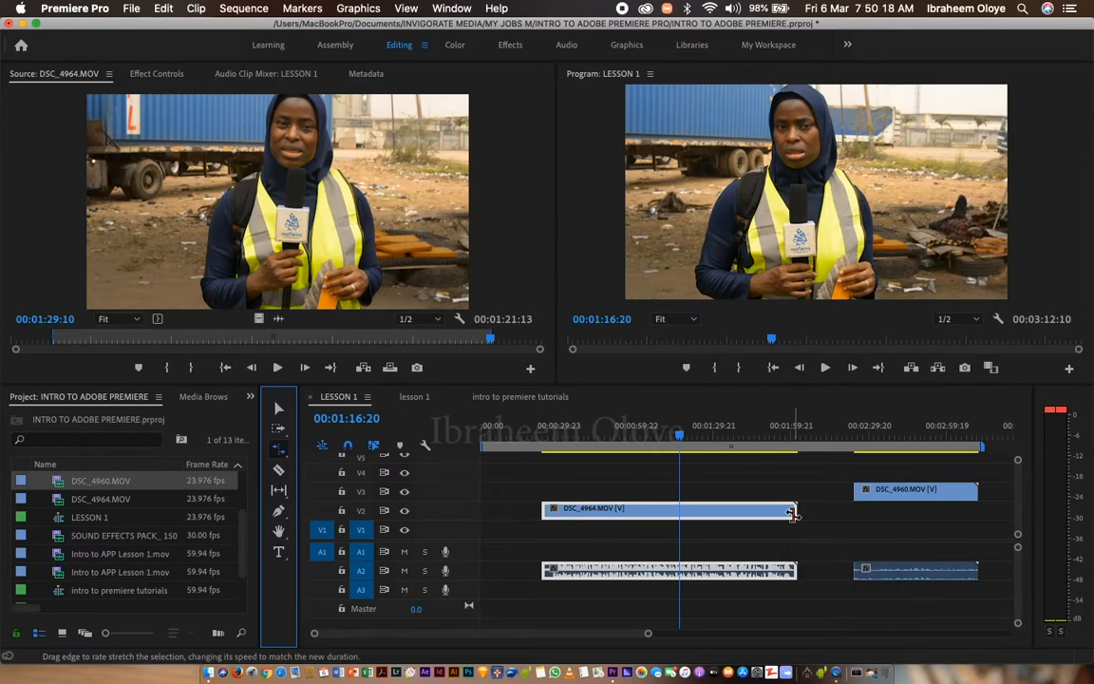
pyautogui.moveTo(791, 513); pyautogui.dragTo(859, 513)
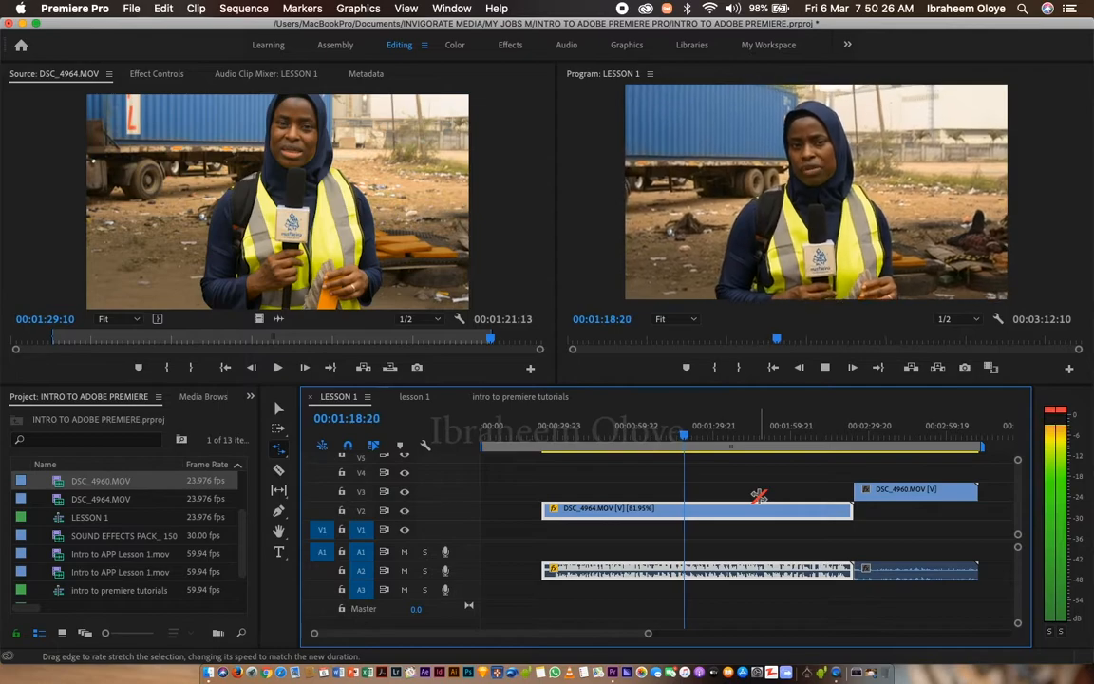
pyautogui.press('space')
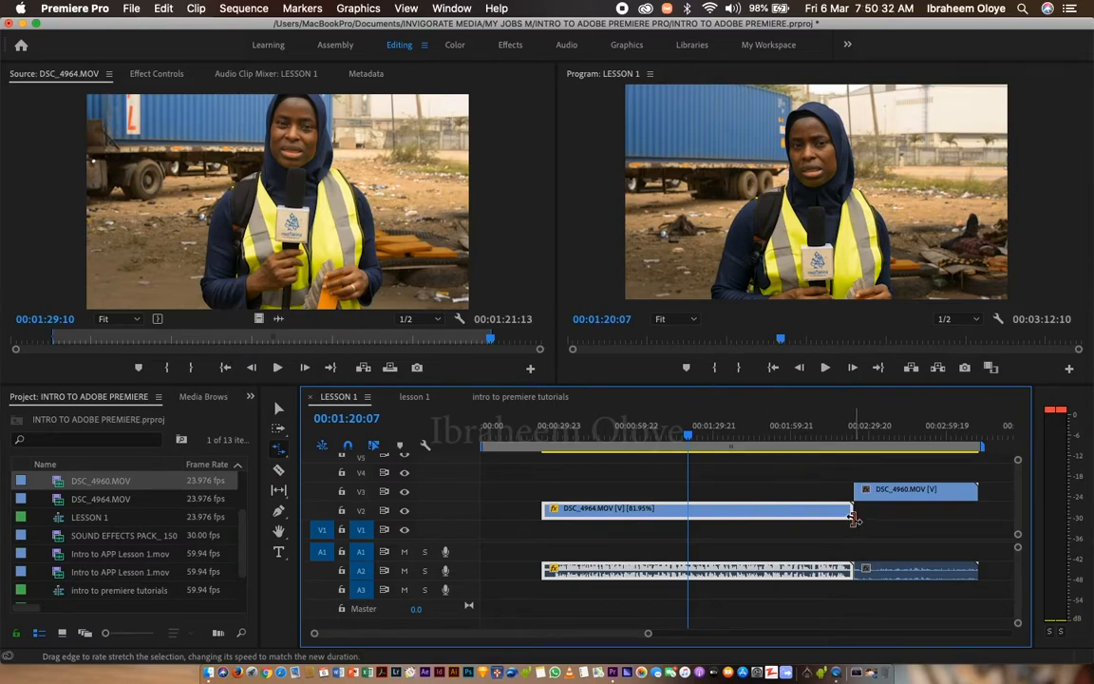
# Rate stretch DSC_4964.MOV shorter so it ends near the one-minute mark, and preview the sped-up clip from near its start.
pyautogui.moveTo(850, 514); pyautogui.dragTo(634, 513)
pyautogui.click(549, 432)
pyautogui.press('space')
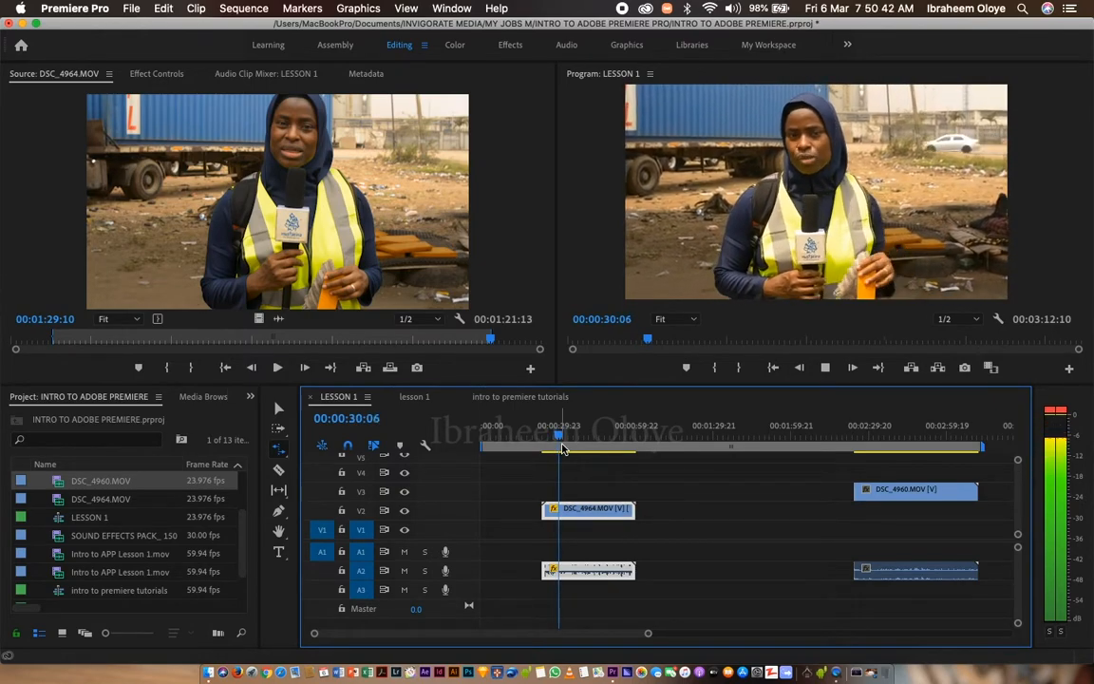
pyautogui.press('space')
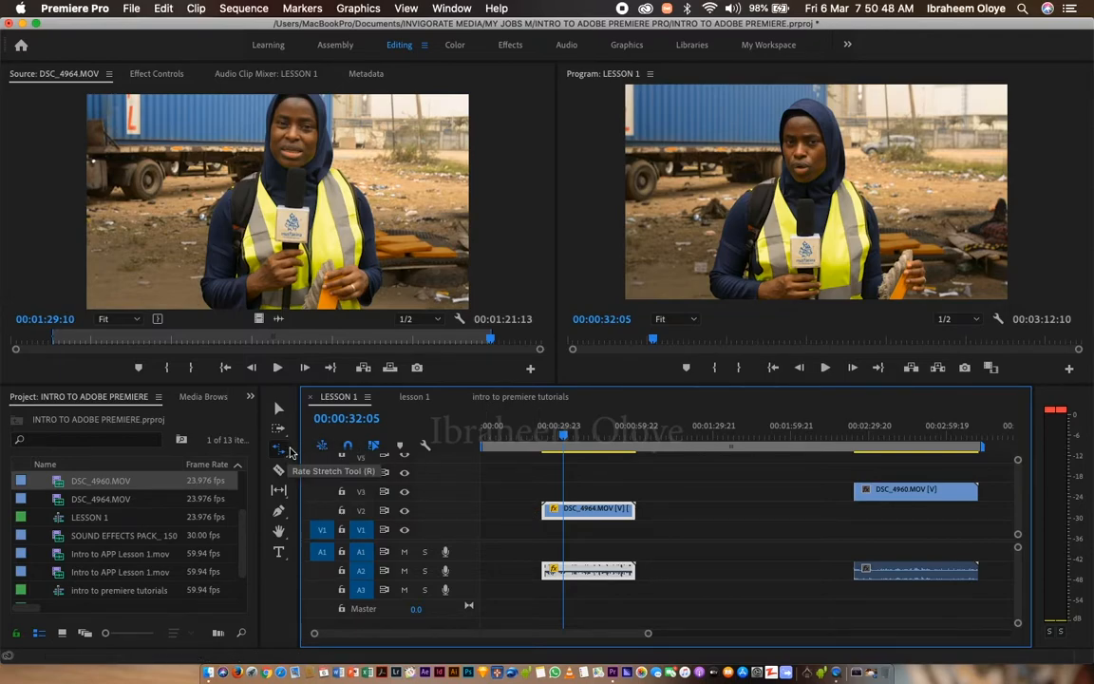
# Move DSC_4964.MOV earlier on V2 to start at 00:00:12:00 with the Selection Tool.
pyautogui.click(278, 408)
pyautogui.moveTo(591, 513); pyautogui.dragTo(560, 517)
# Rate stretch DSC_4964.MOV out to the start of DSC_4960.MOV, slowing it to 74.5%.
pyautogui.click(278, 447)
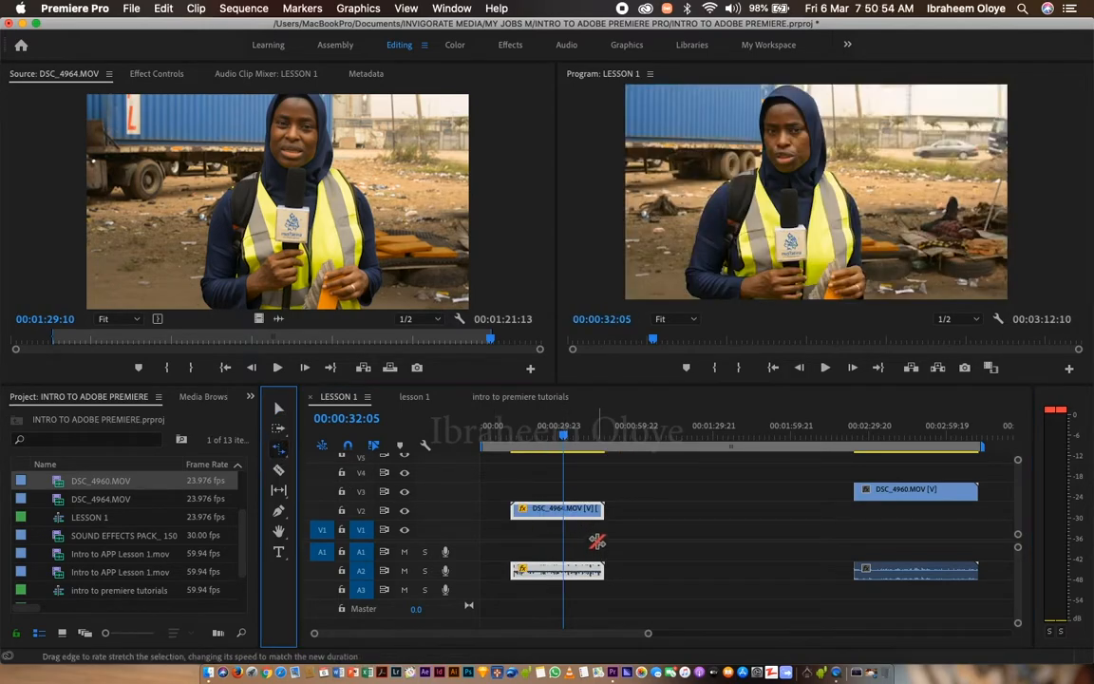
pyautogui.moveTo(602, 568); pyautogui.dragTo(955, 588)
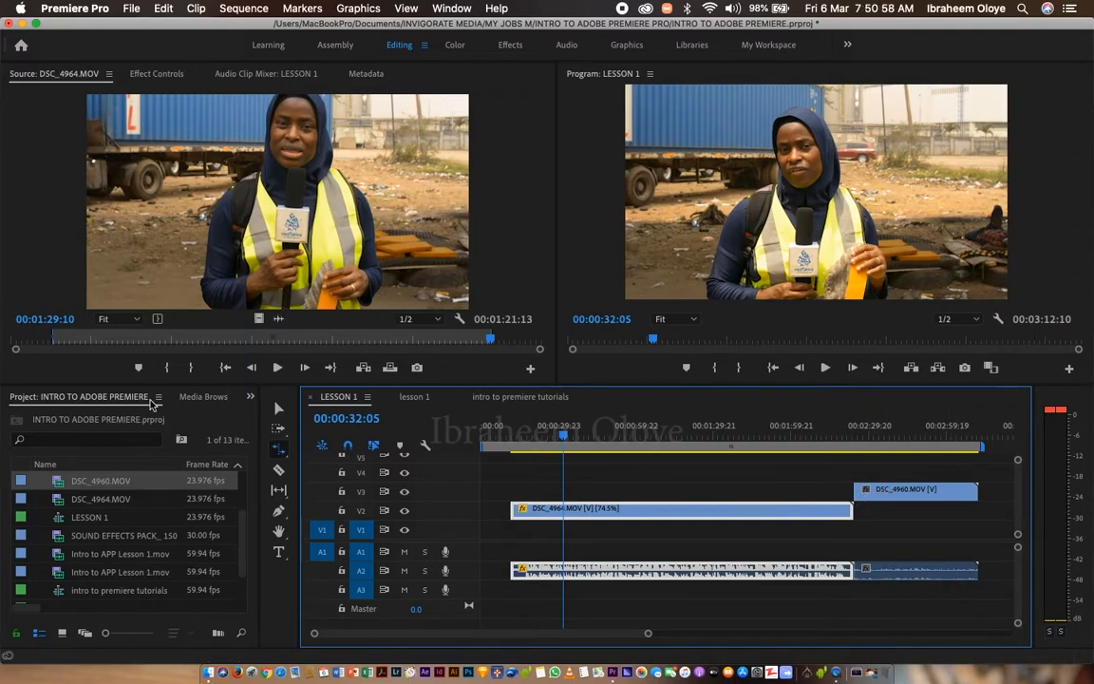
# Move DSC_4960.MOV later on V3 so the sequence ends at 00:04:00:12, and preview the slowed DSC_4964.MOV.
pyautogui.click(279, 407)
pyautogui.moveTo(897, 490); pyautogui.dragTo(1007, 496)
pyautogui.press('space')
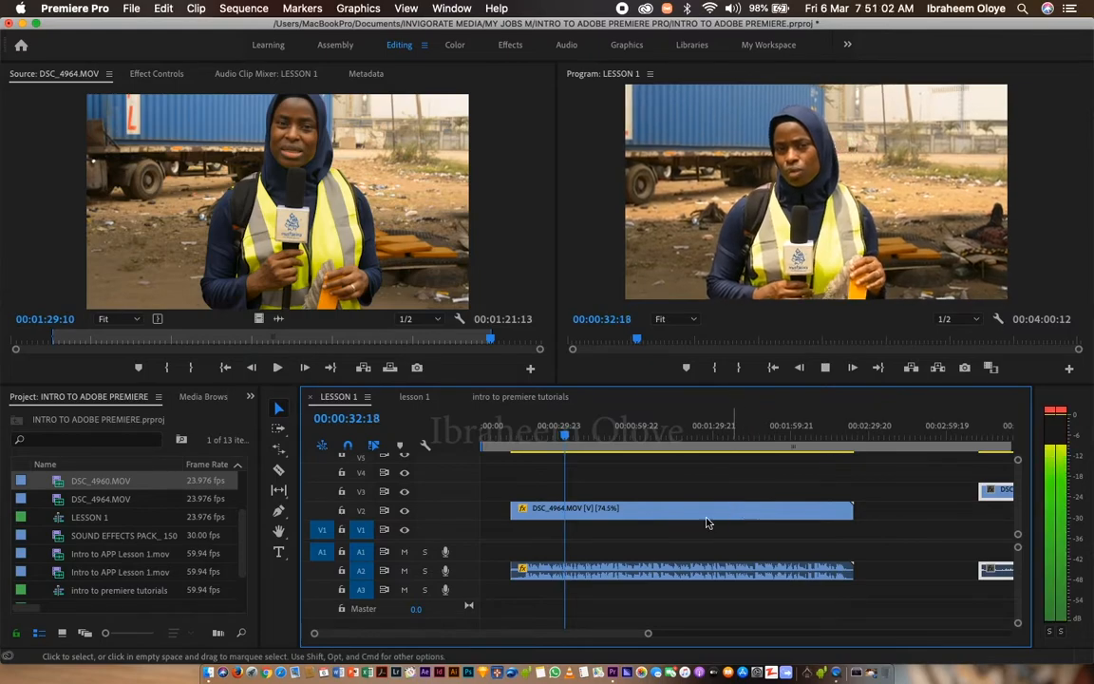
pyautogui.click(609, 515)
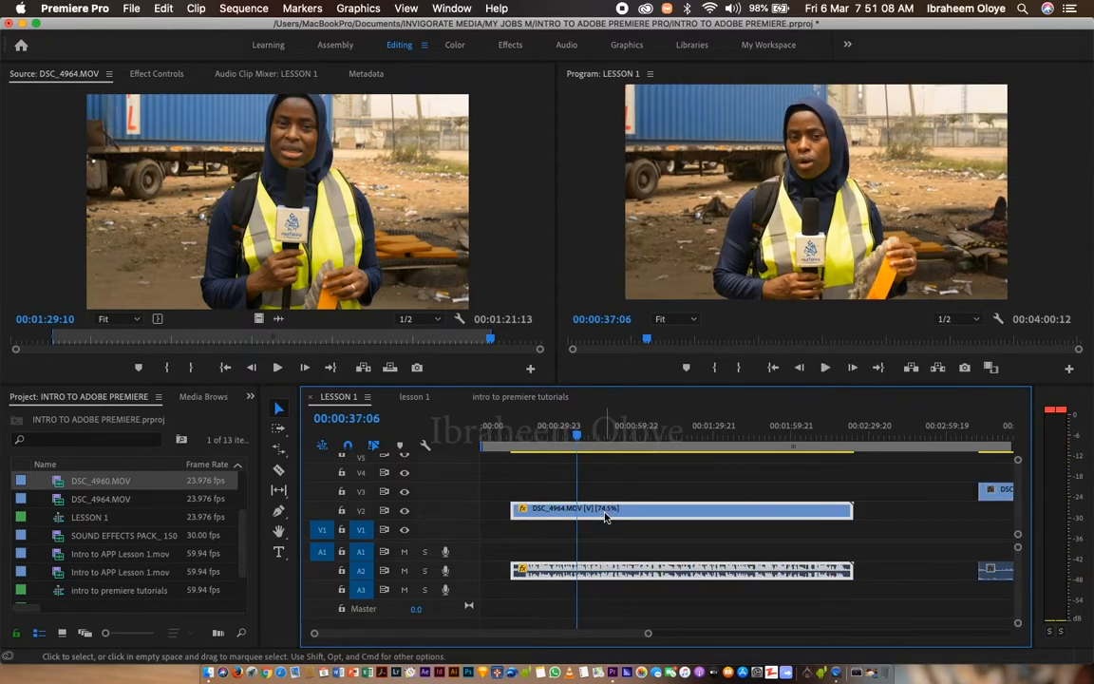
# Rate stretch DSC_4964.MOV to a duration of 00:00:44:23 at 219.27% speed and preview the sped-up clip.
pyautogui.click(277, 452)
pyautogui.moveTo(852, 513); pyautogui.dragTo(560, 512)
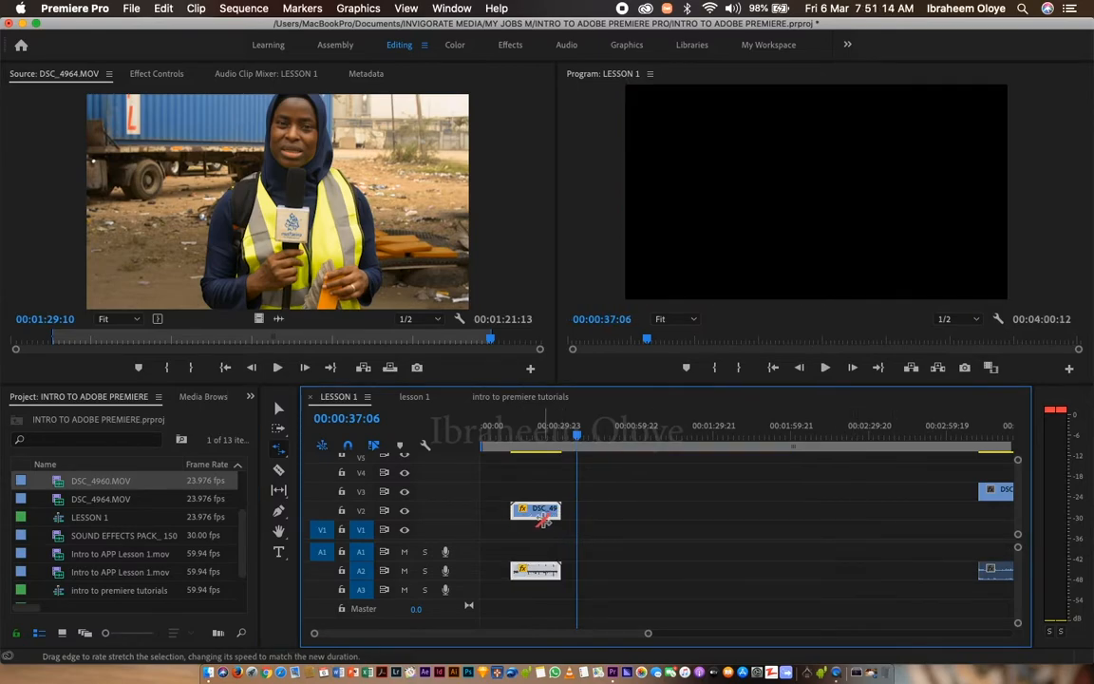
pyautogui.moveTo(561, 509); pyautogui.dragTo(627, 511)
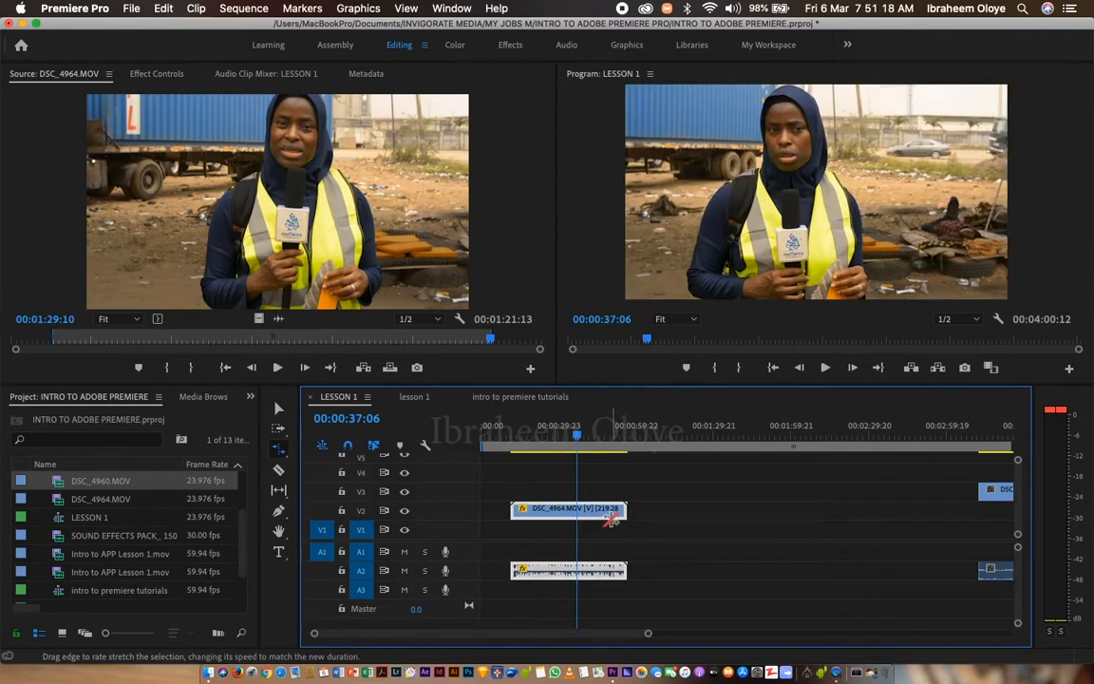
pyautogui.press('space')
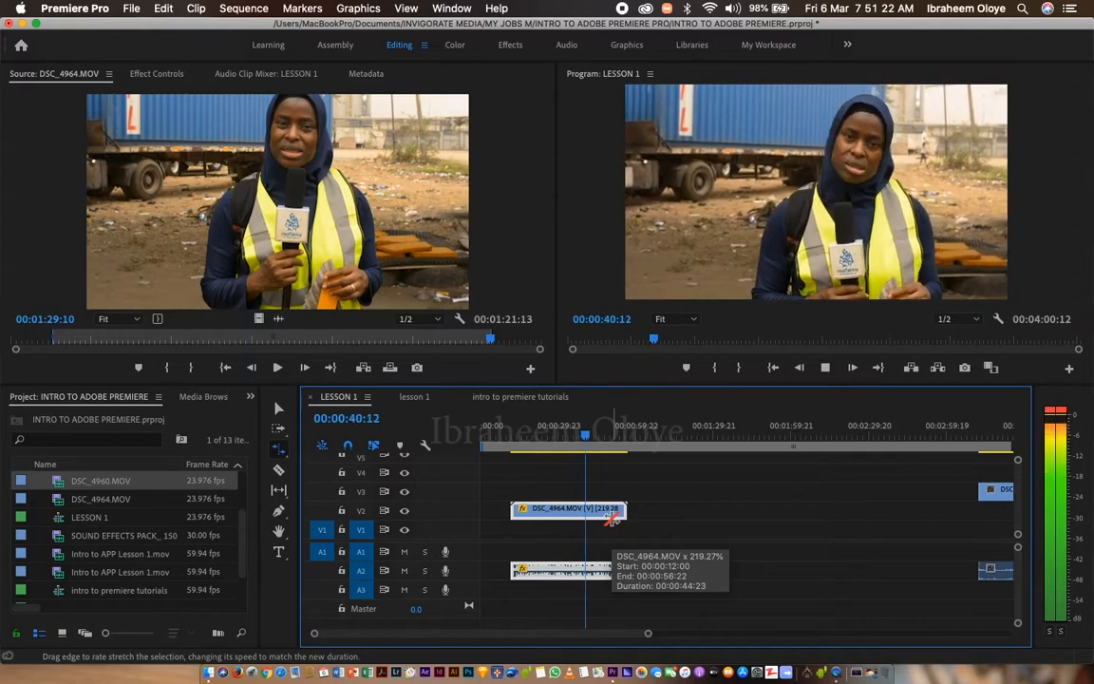
pyautogui.press('space')
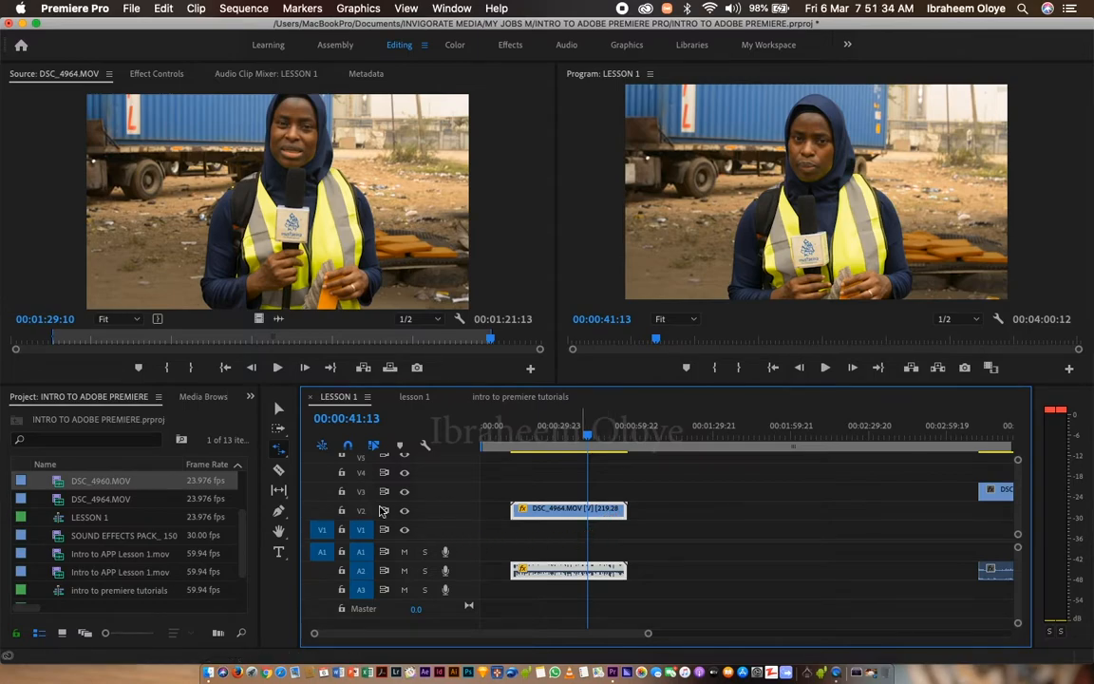
# Return to the Selection Tool and undo the latest rate stretches of DSC_4964.MOV and the last move of DSC_4960.MOV.
pyautogui.click(278, 408)
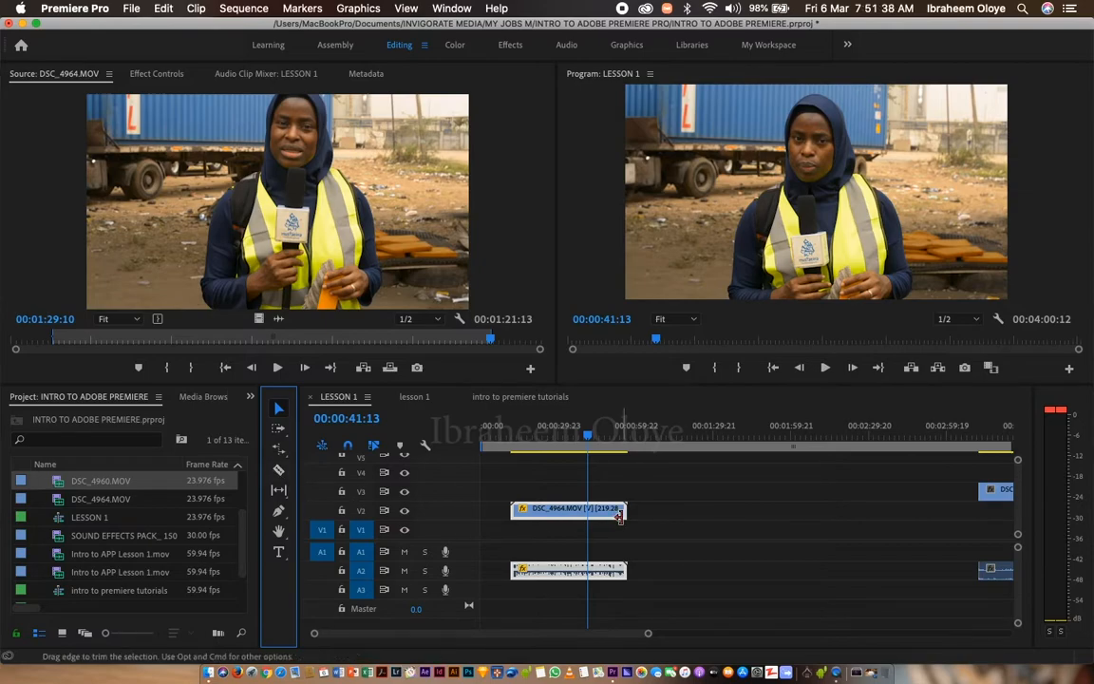
pyautogui.press('super+z')
pyautogui.press('super+z')
pyautogui.press('super+z')
pyautogui.press('super+z')
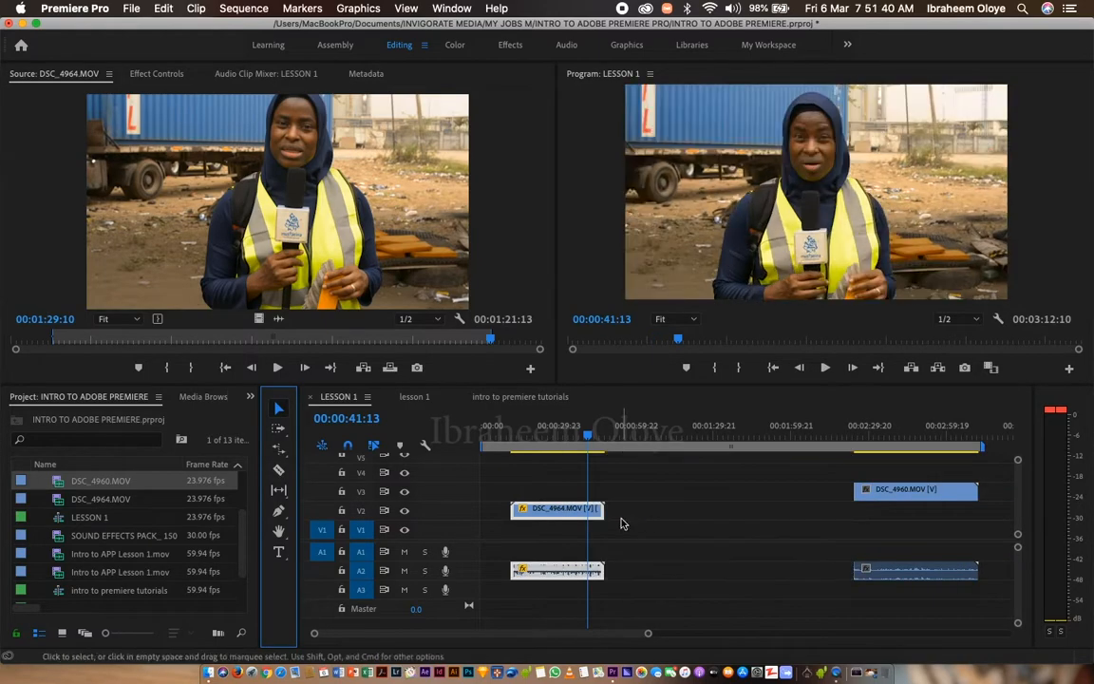
# Undo back to the adjoining DSC_4964.MOV and DSC_4960.MOV on V2, and move DSC_4960.MOV later onto V3, ending the sequence at 00:03:10:23.
pyautogui.press('super+z')
pyautogui.press('super+z')
pyautogui.press('super+z')
pyautogui.press('super+z')
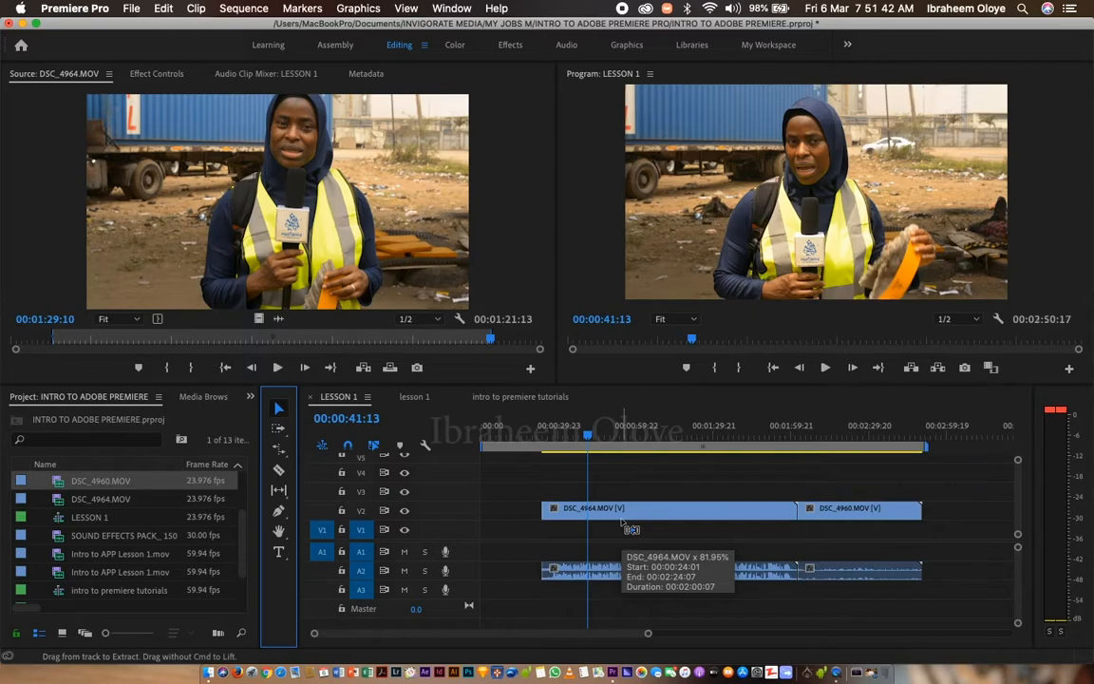
pyautogui.moveTo(838, 520); pyautogui.dragTo(890, 500)
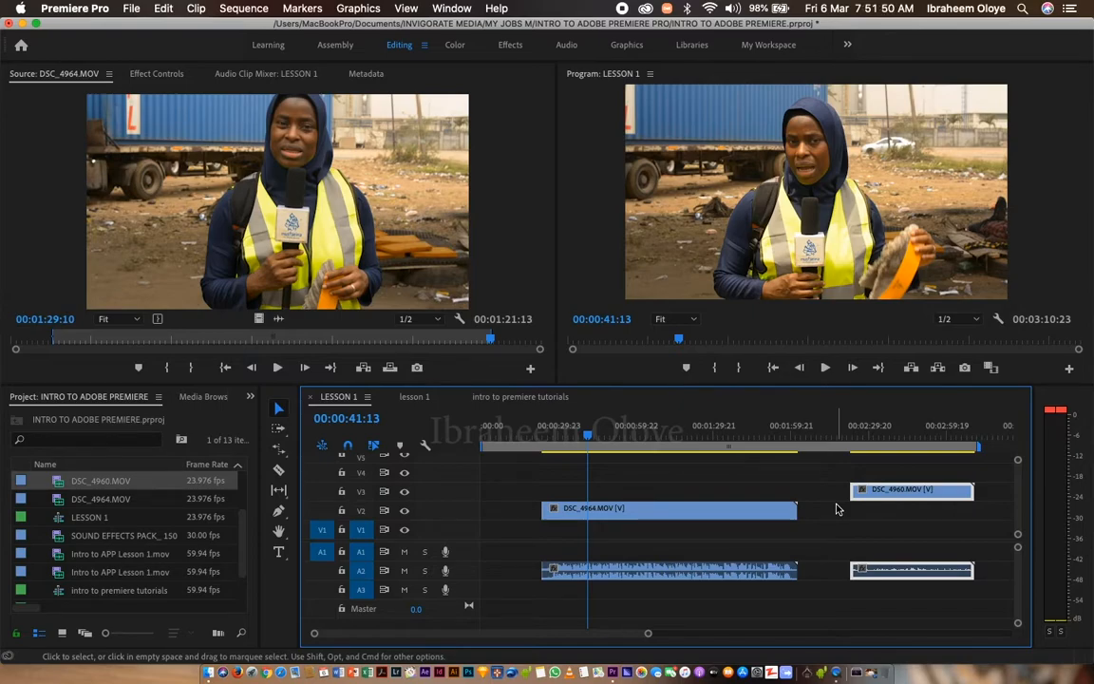
# Play to 00:00:45:18, split DSC_4964.MOV there with the Razor Tool and move its second part later, up to the start of DSC_4960.MOV.
pyautogui.press('space')
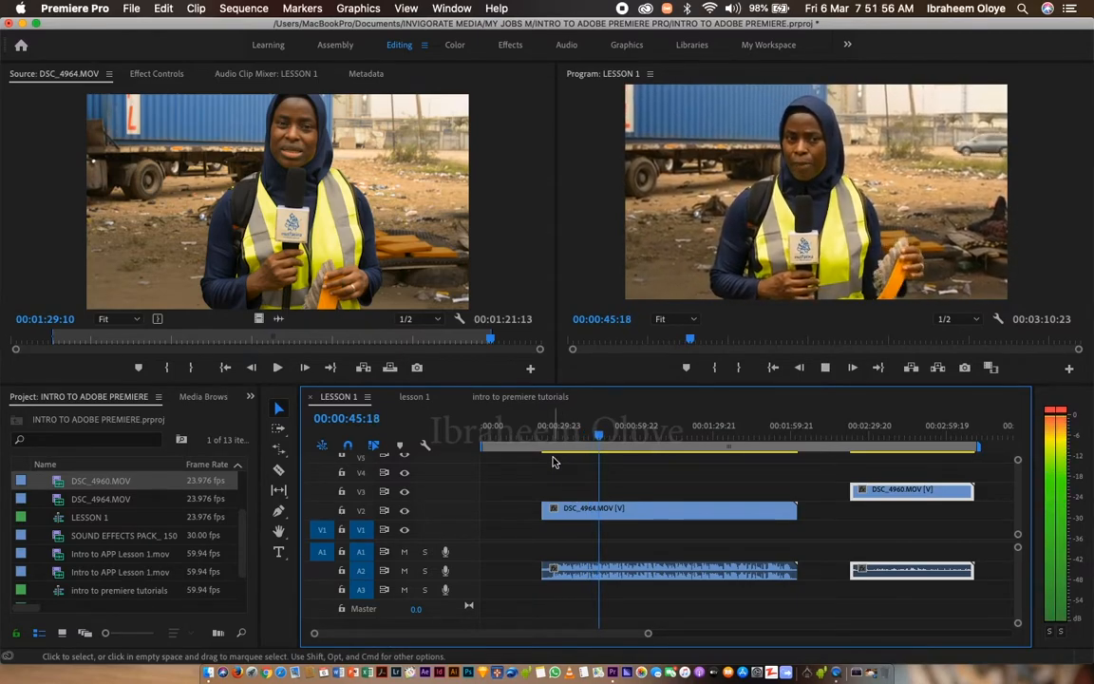
pyautogui.press('space')
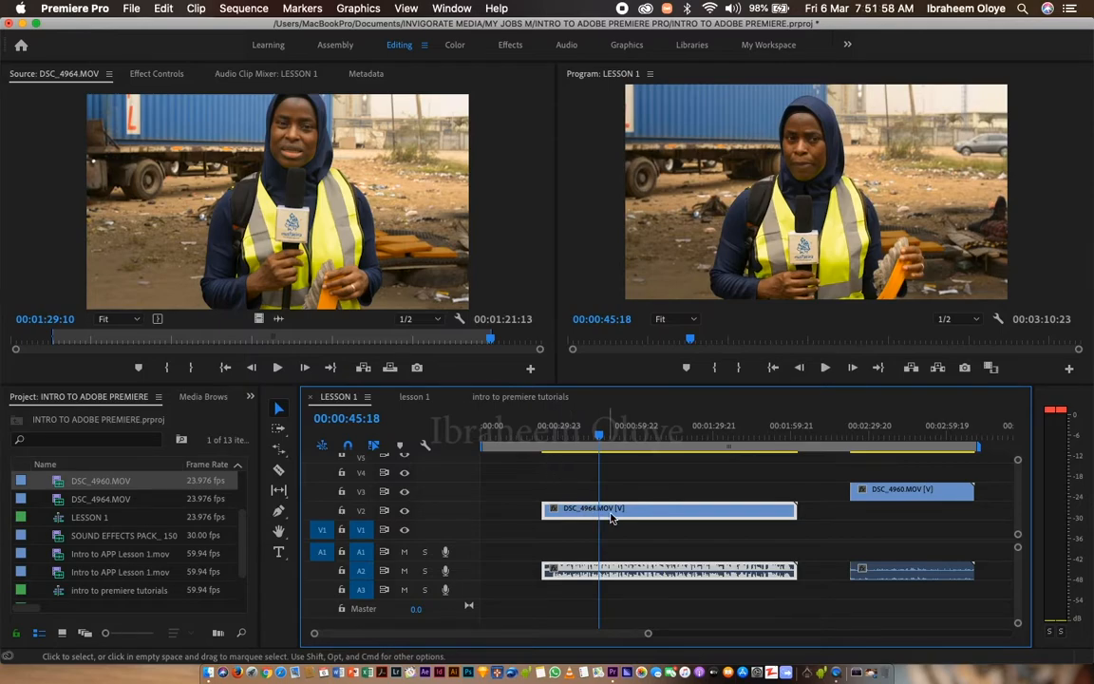
pyautogui.click(278, 469)
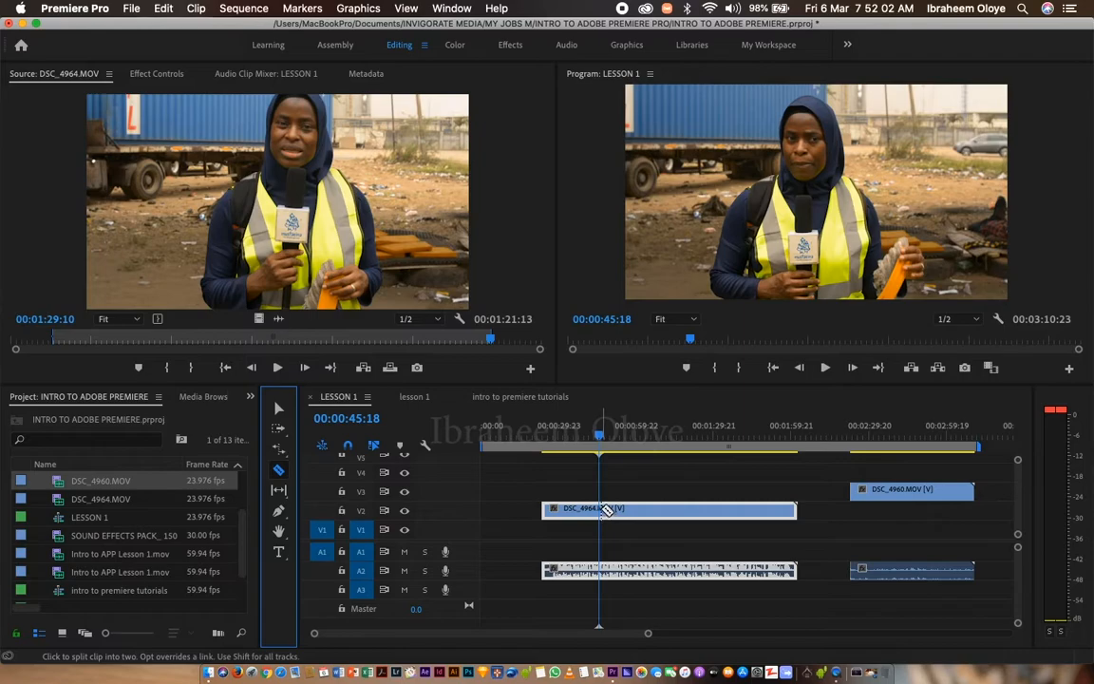
pyautogui.click(606, 509)
pyautogui.click(278, 408)
pyautogui.moveTo(652, 519); pyautogui.dragTo(704, 519)
pyautogui.click(561, 516)
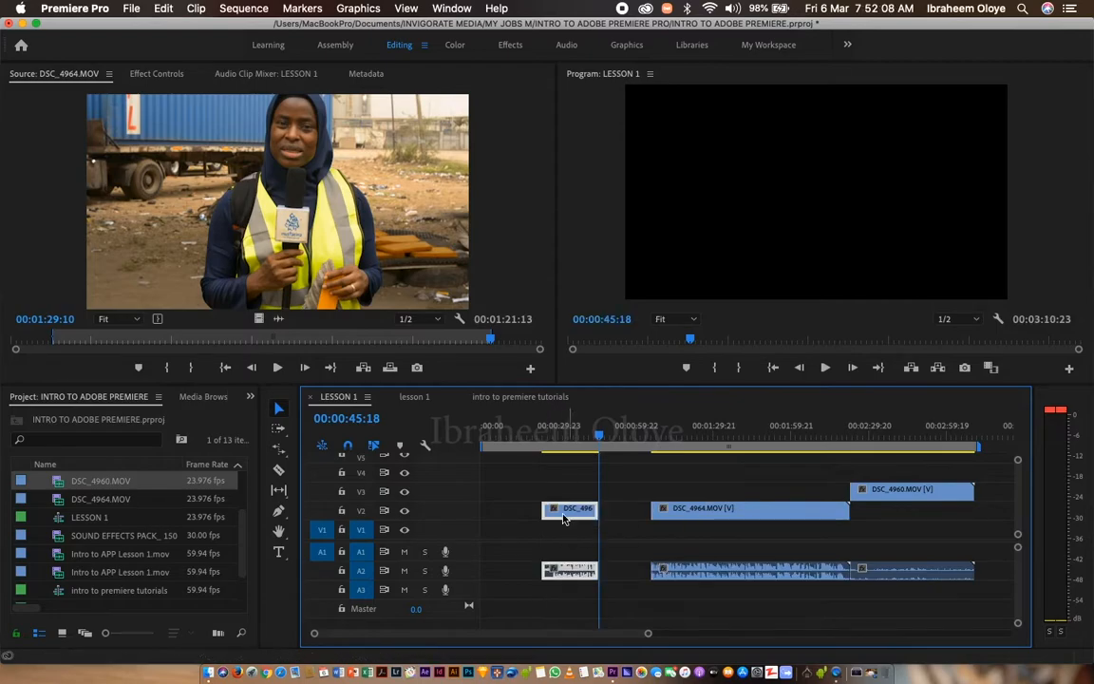
# Split the first DSC_4964.MOV piece again at about 00:00:39:21 and delete the short part after the cut.
pyautogui.click(279, 469)
pyautogui.click(581, 510)
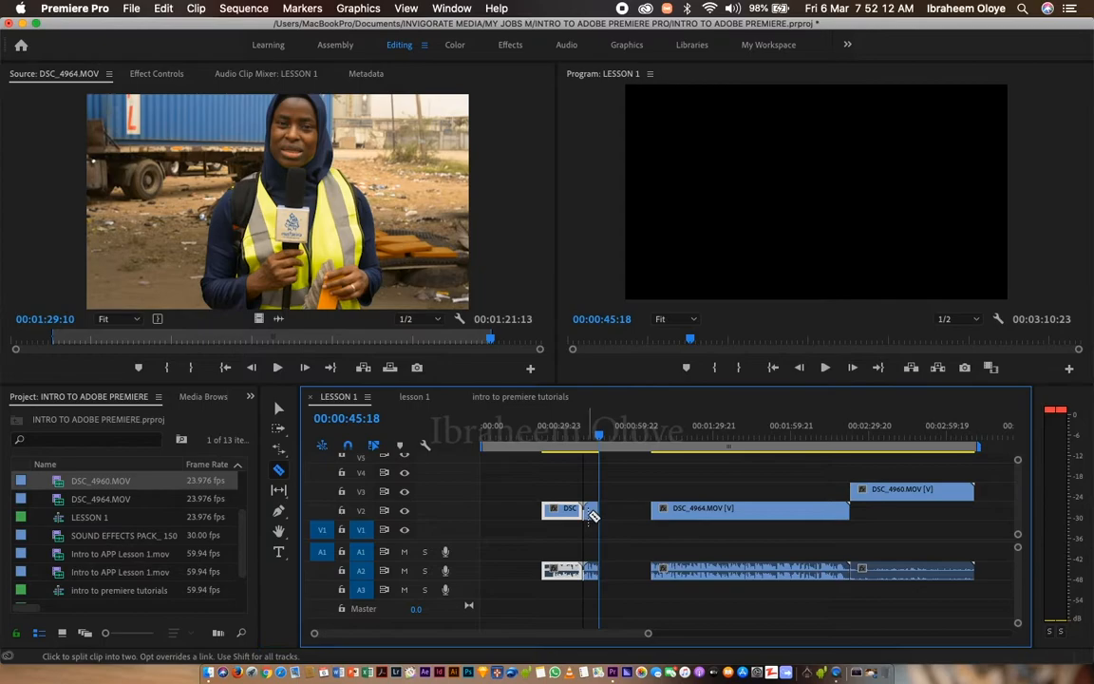
pyautogui.click(277, 409)
pyautogui.click(592, 510)
pyautogui.press('Delete')
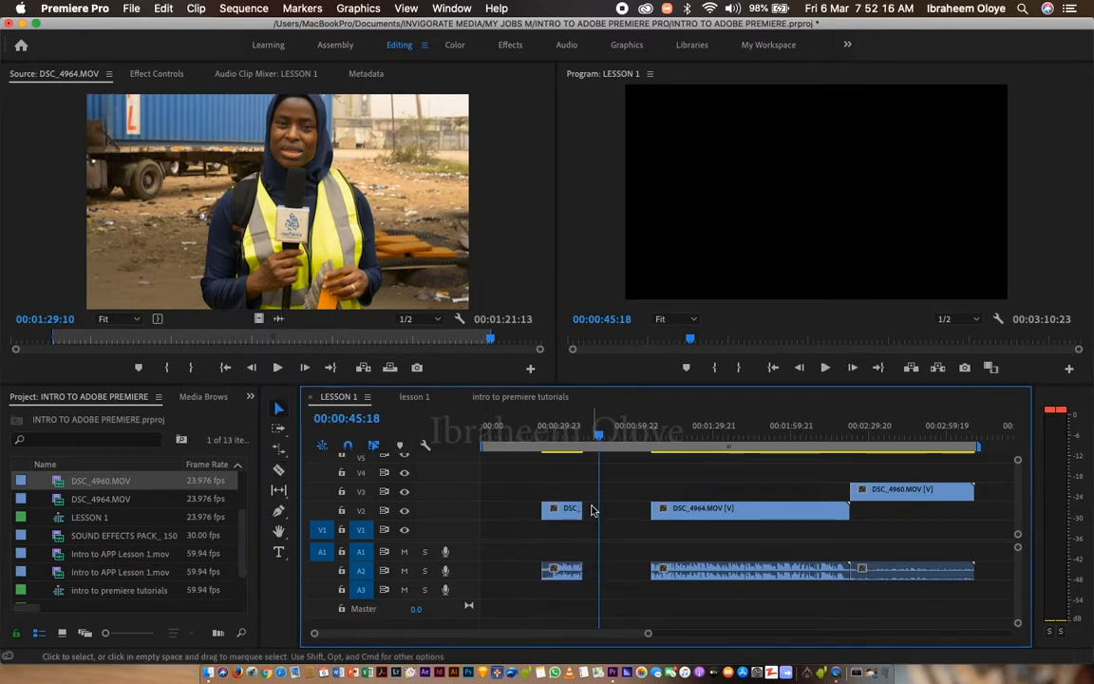
# Ripple delete the gap between the two DSC_4964.MOV pieces on V2 and save the project.
pyautogui.rightClick(600, 510)
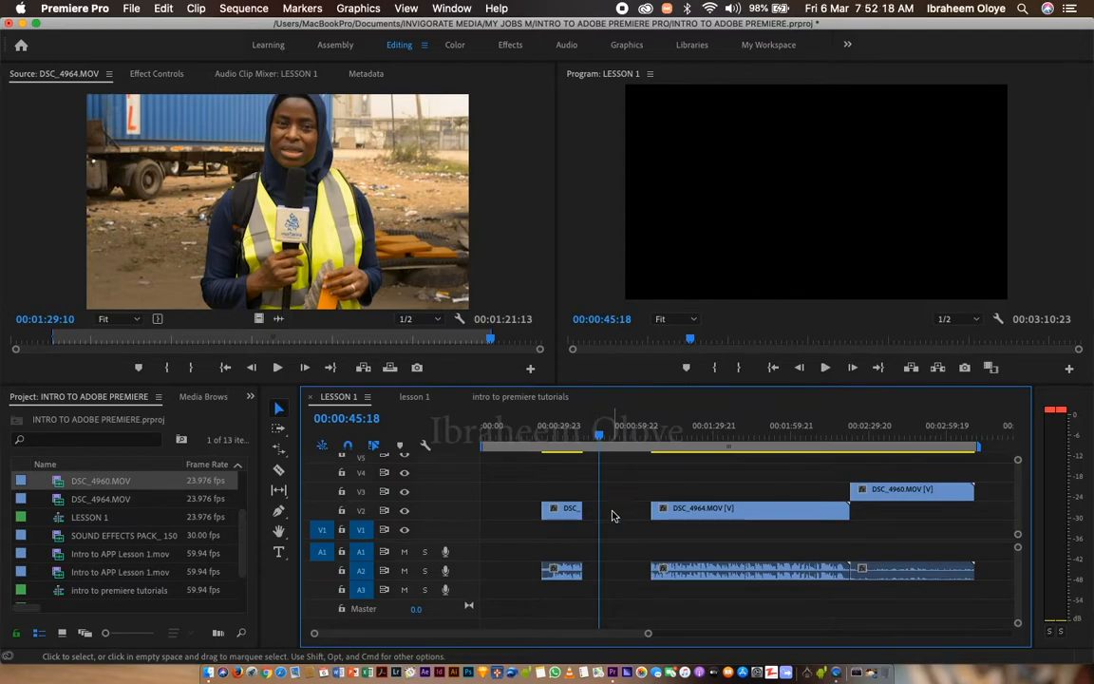
pyautogui.click(646, 525)
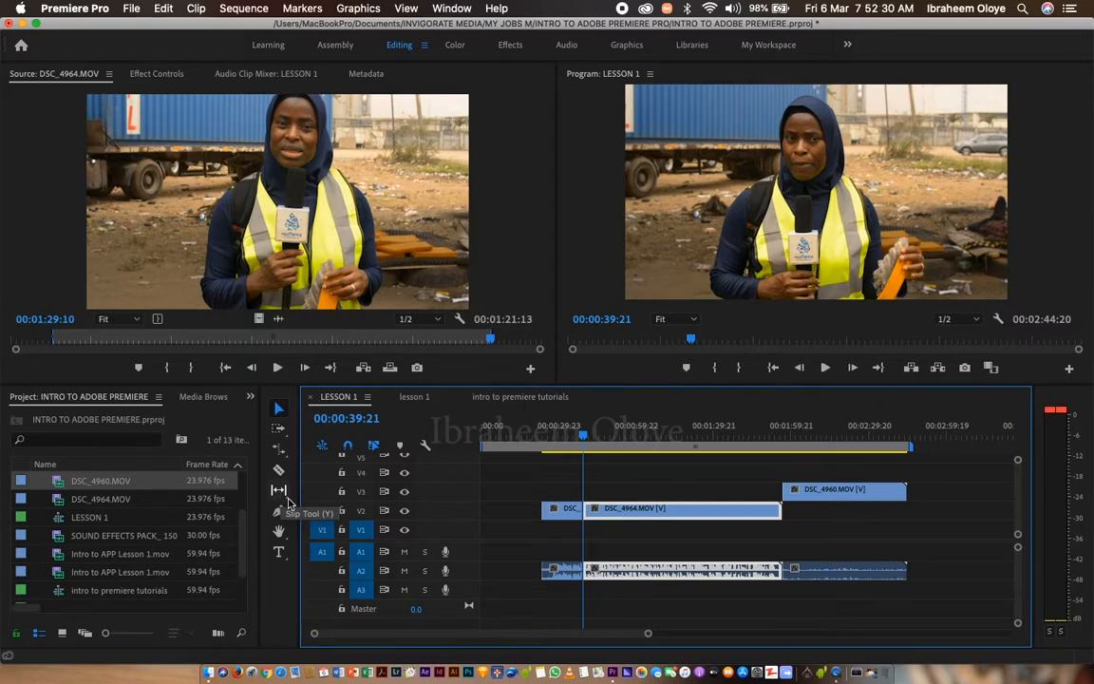
pyautogui.press('super+s')
# Slip the second DSC_4964.MOV piece to a later part of its source footage with the Slip Tool, keeping its timeline position.
pyautogui.press('y')
pyautogui.moveTo(626, 508); pyautogui.dragTo(538, 510)
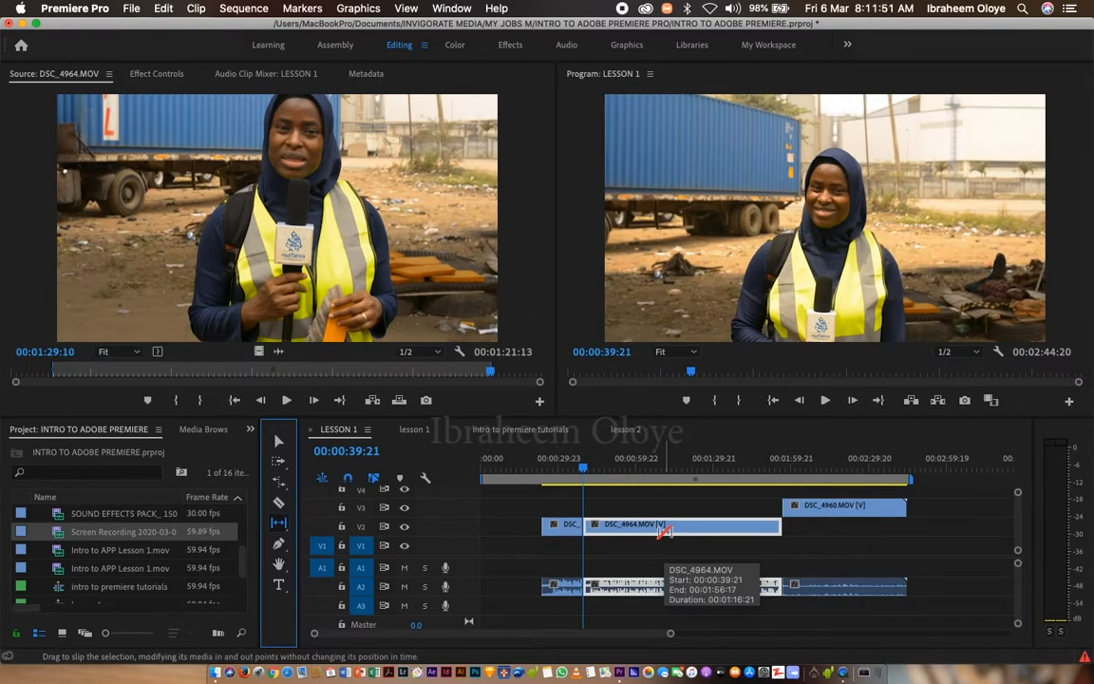
pyautogui.click(666, 532)
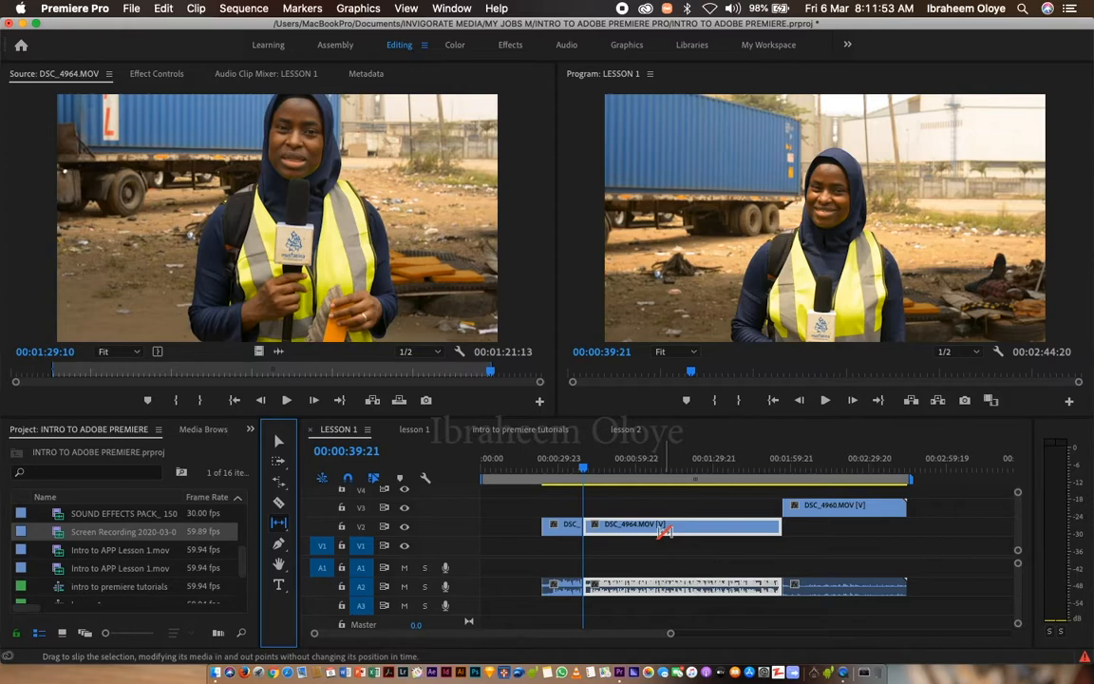